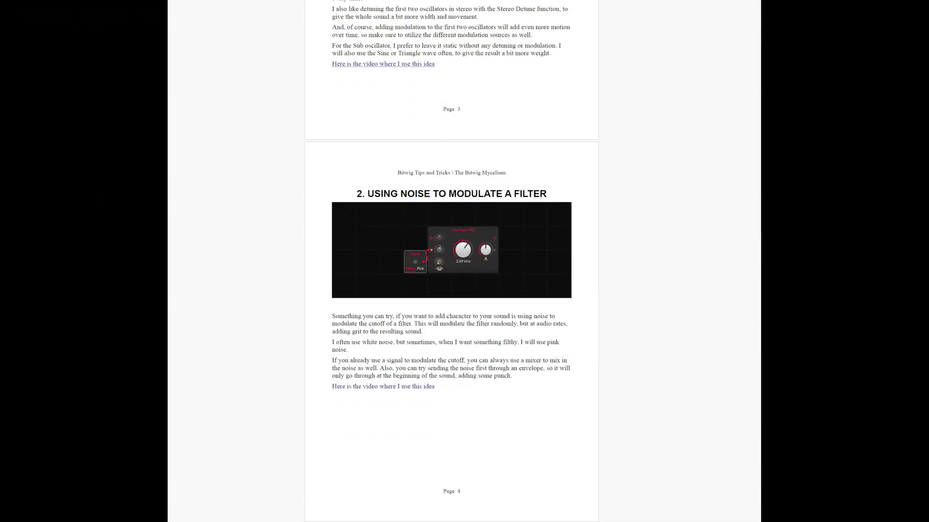
{"action": "scroll", "coordinate": [451, 261], "scroll_direction": "down", "scroll_amount": 8}
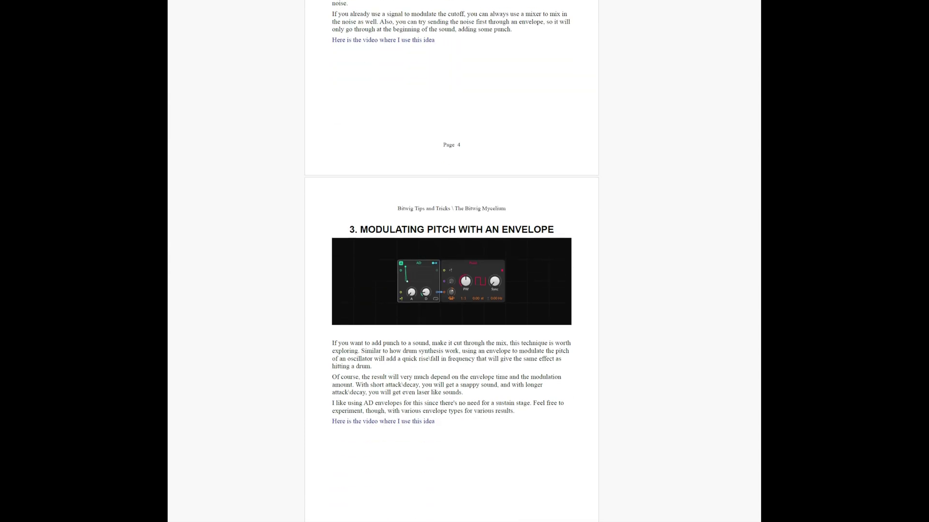
{"action": "scroll", "coordinate": [451, 261], "scroll_direction": "down", "scroll_amount": 5}
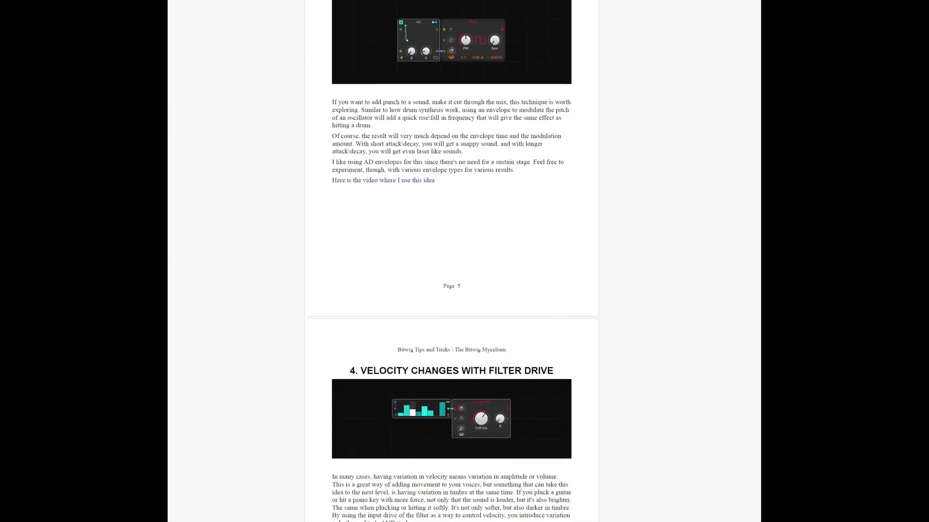
{"action": "scroll", "coordinate": [451, 262], "scroll_direction": "down", "scroll_amount": 3}
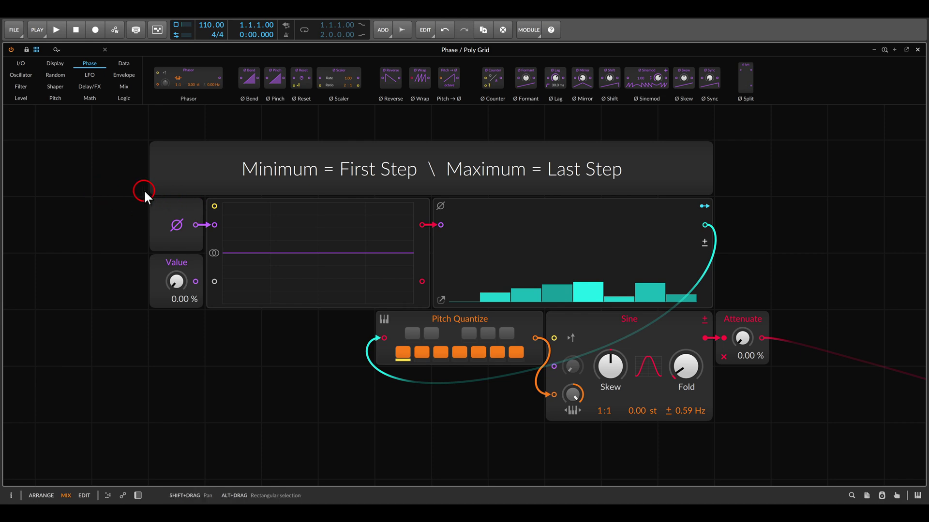
Step: Start playback and raise the Attenuate module to 46 % in the first step/last step patch
{"action": "key", "text": "space"}
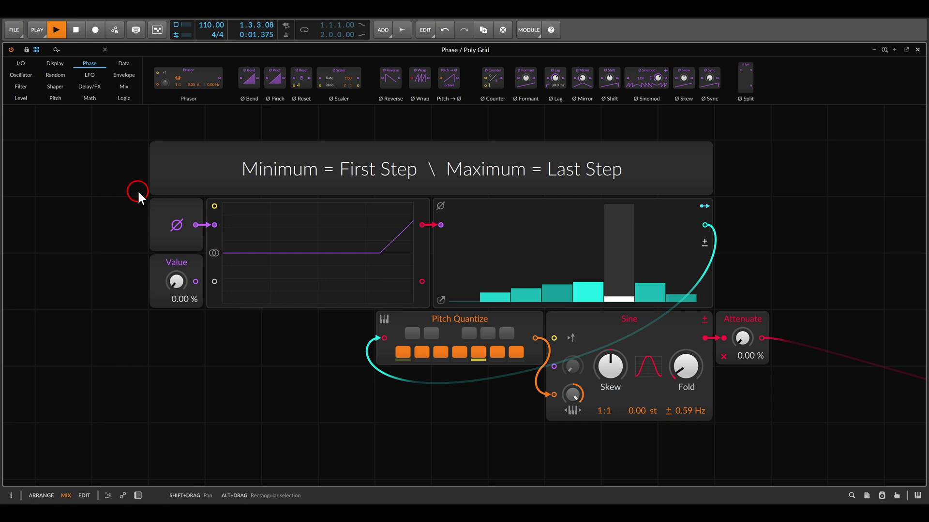
{"action": "left_click_drag", "start_coordinate": [729, 337], "coordinate": [729, 288]}
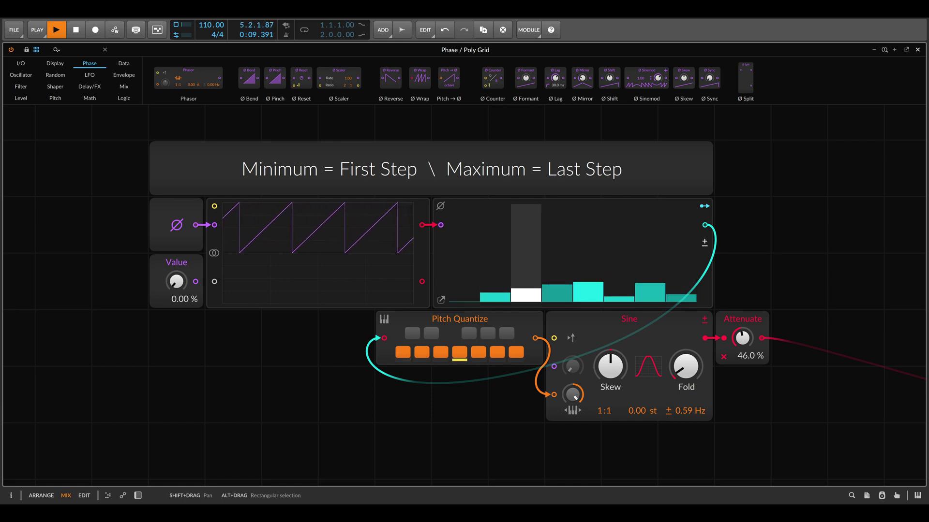
{"action": "left_click_drag", "start_coordinate": [203, 184], "coordinate": [434, 286]}
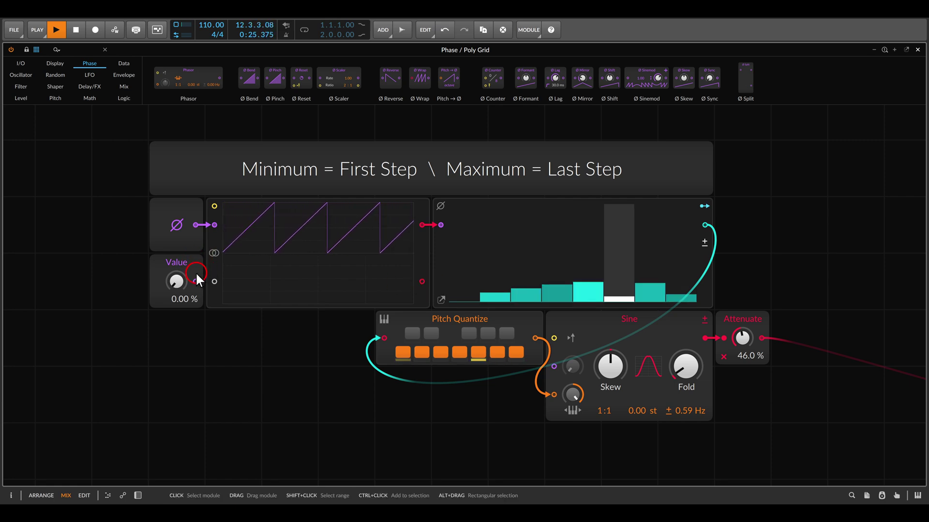
Step: Drive the scope and step sequencer from the Value module, sweeping its value back to 0 %, and set Attenuate to 0 %
{"action": "left_click_drag", "start_coordinate": [195, 282], "coordinate": [213, 229]}
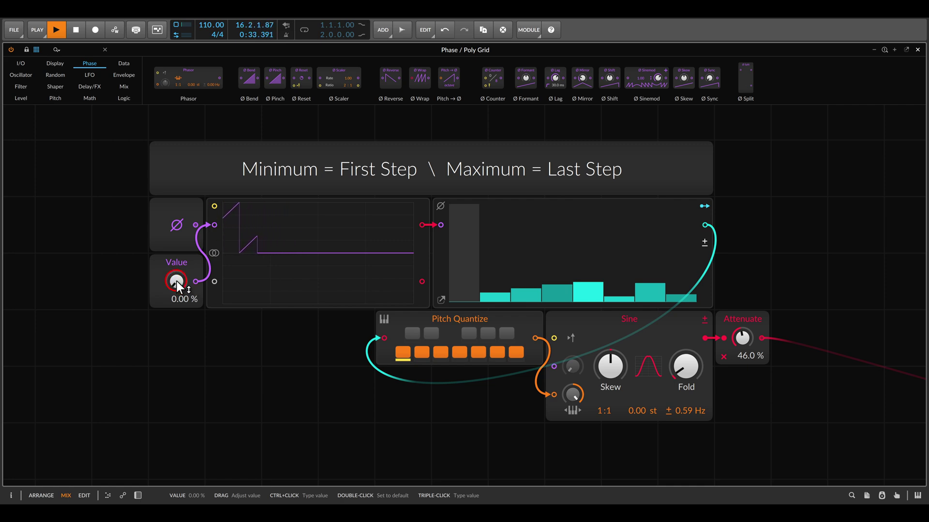
{"action": "mouse_move", "coordinate": [177, 285]}
{"action": "left_mouse_down"}
{"action": "mouse_move", "coordinate": [176, 165]}
{"action": "mouse_move", "coordinate": [177, 303]}
{"action": "left_mouse_up"}
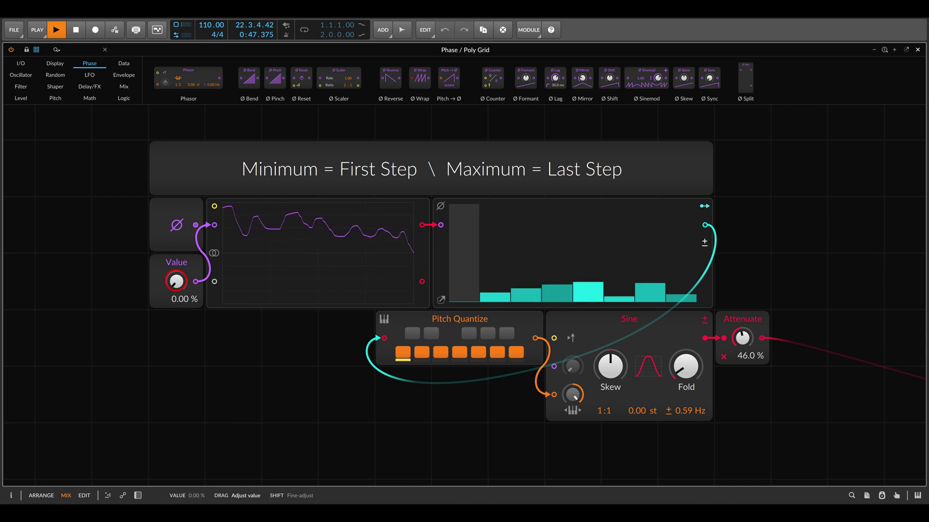
{"action": "left_click_drag", "start_coordinate": [742, 338], "coordinate": [742, 421]}
{"action": "left_click", "coordinate": [742, 279]}
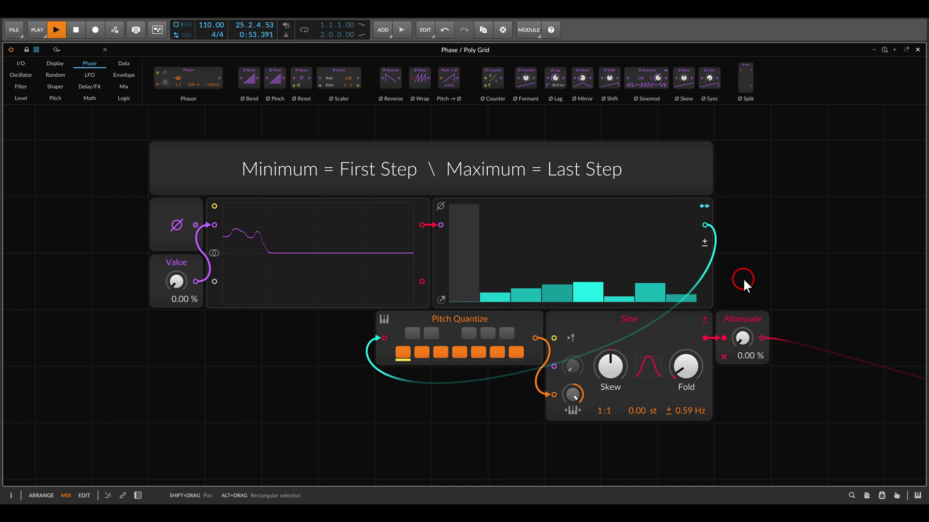
Step: Raise the Attenuate module to 49 % in the patch on distorting the phase shape
{"action": "scroll", "coordinate": [515, 266], "scroll_direction": "down", "scroll_amount": 9}
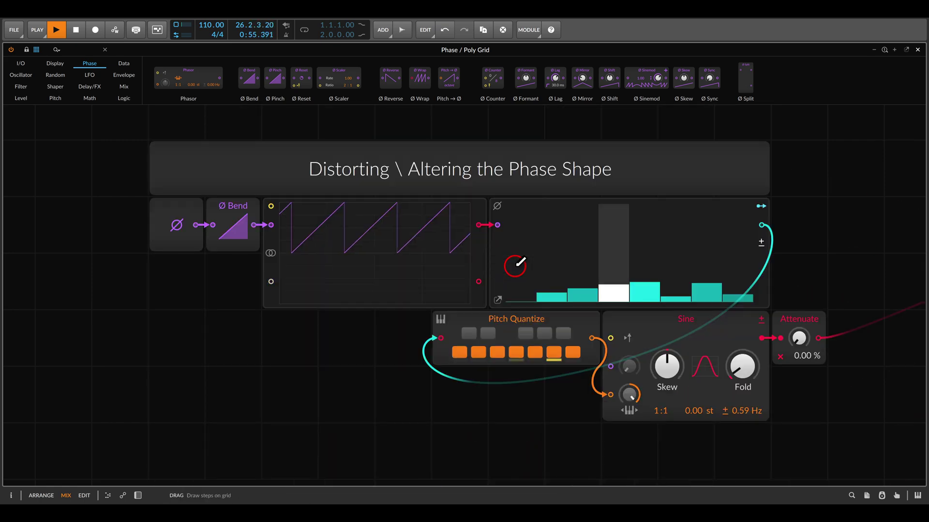
{"action": "scroll", "coordinate": [515, 272], "scroll_direction": "up", "scroll_amount": 2}
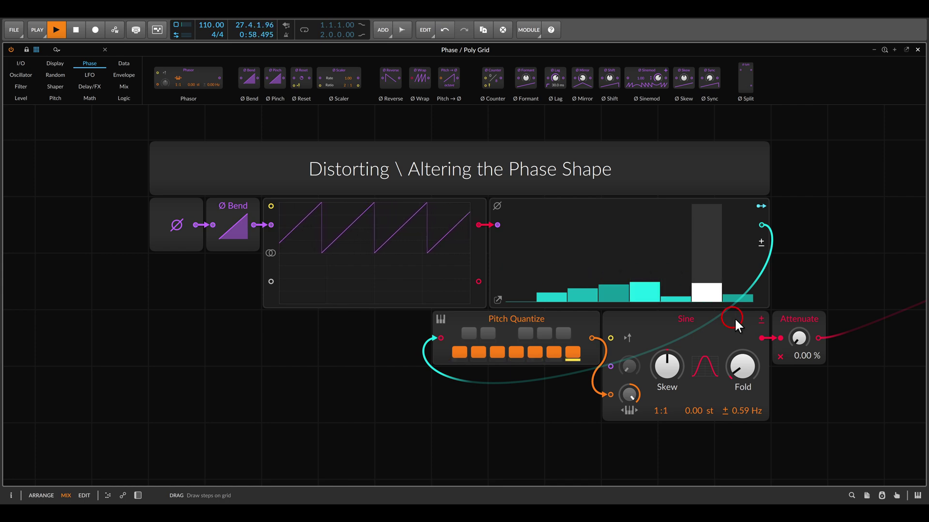
{"action": "left_click", "coordinate": [802, 340]}
{"action": "left_click_drag", "start_coordinate": [801, 335], "coordinate": [801, 288]}
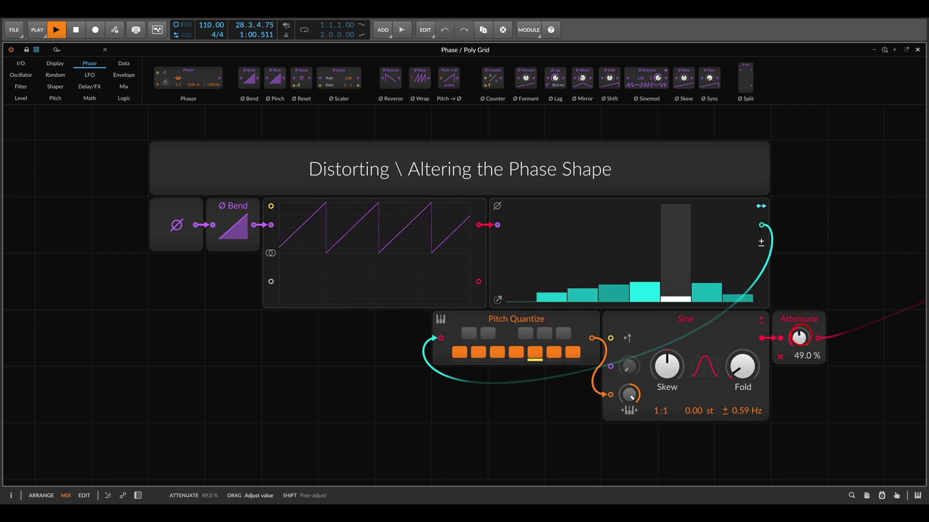
Step: Sweep the Ø Bend amount to -64 % and on to a positive, upward-bulging curve to reshape the phase ramp
{"action": "left_click", "coordinate": [223, 207]}
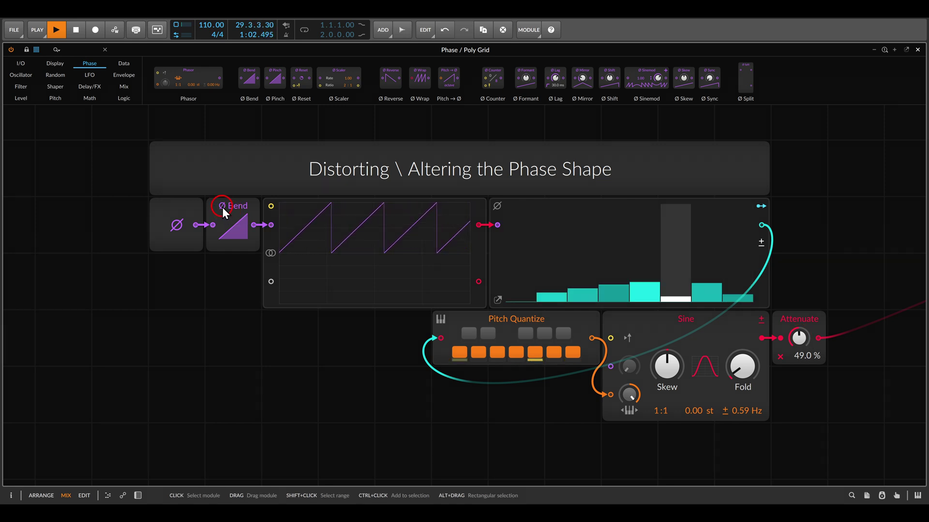
{"action": "left_click", "coordinate": [237, 228]}
{"action": "left_click_drag", "start_coordinate": [240, 232], "coordinate": [274, 281]}
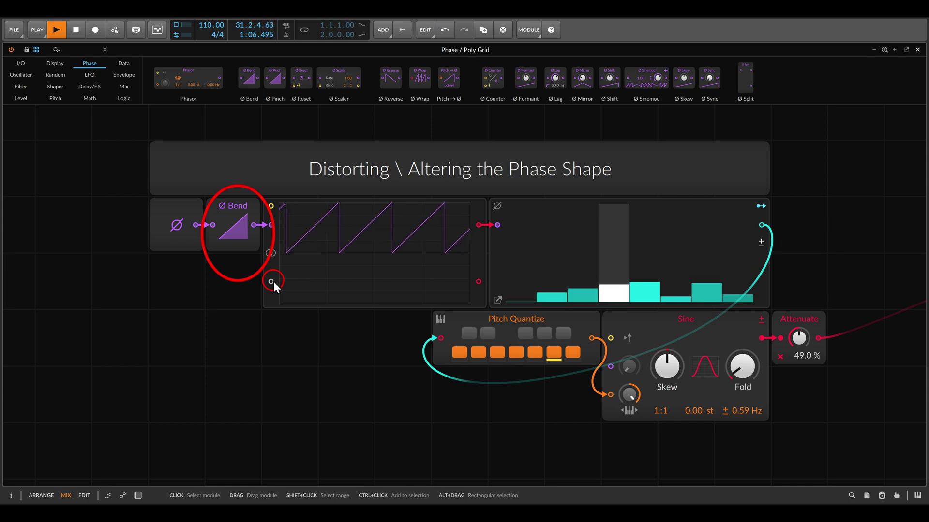
{"action": "left_click", "coordinate": [233, 225]}
{"action": "left_click_drag", "start_coordinate": [234, 226], "coordinate": [236, 285]}
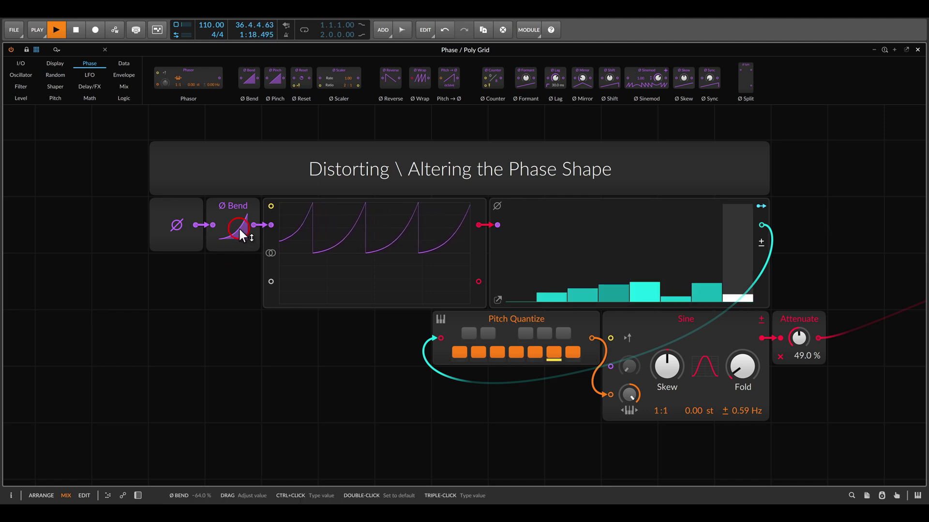
{"action": "left_click_drag", "start_coordinate": [237, 228], "coordinate": [238, 208]}
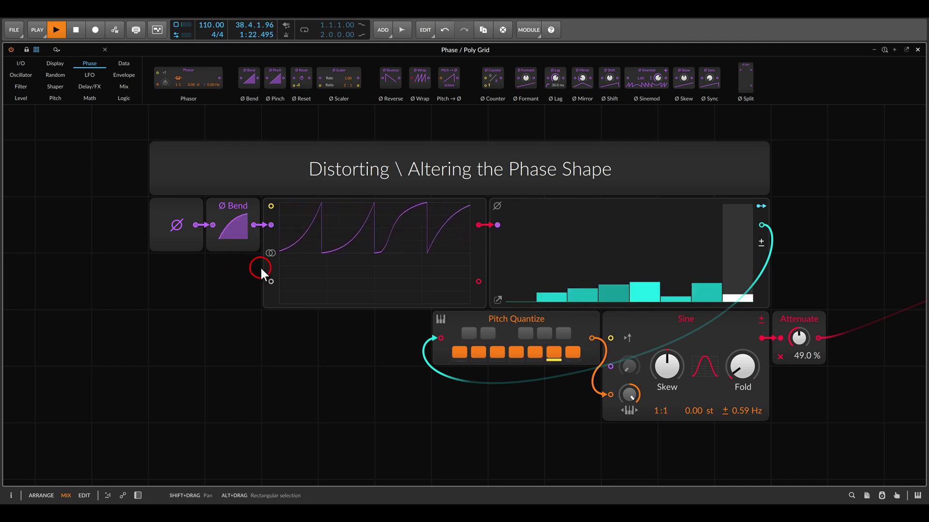
Step: Replace the Ø Bend module with Ø Mirror in the phase chain and turn Attenuate down to 0 %
{"action": "left_click", "coordinate": [568, 94]}
{"action": "left_click_drag", "start_coordinate": [585, 83], "coordinate": [236, 216]}
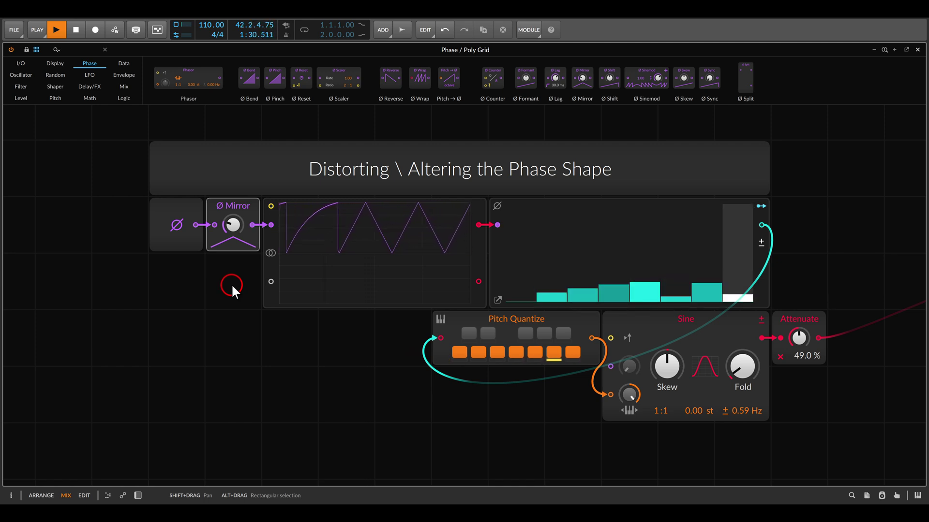
{"action": "left_click_drag", "start_coordinate": [797, 337], "coordinate": [797, 395]}
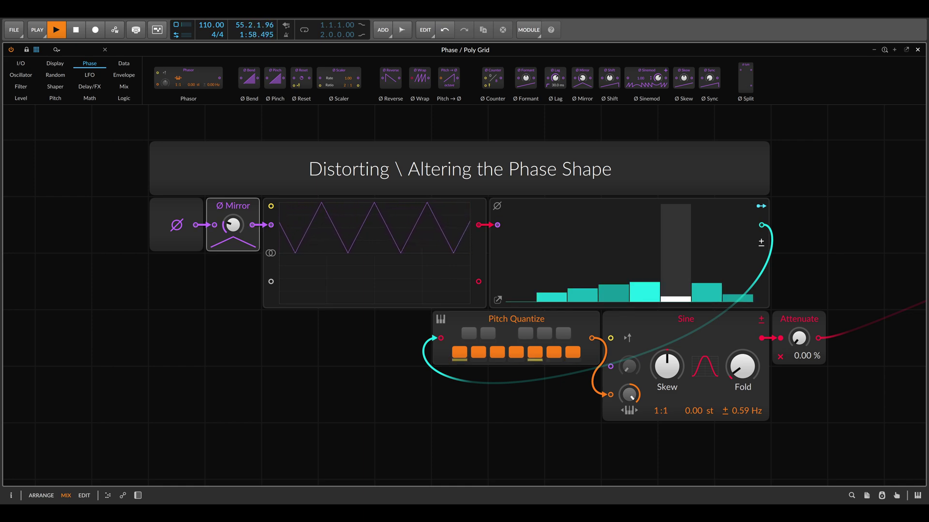
Step: Raise the Attenuate module to 72.5 % in the patch on scanning through an oscillator
{"action": "scroll", "coordinate": [321, 273], "scroll_direction": "down", "scroll_amount": 10}
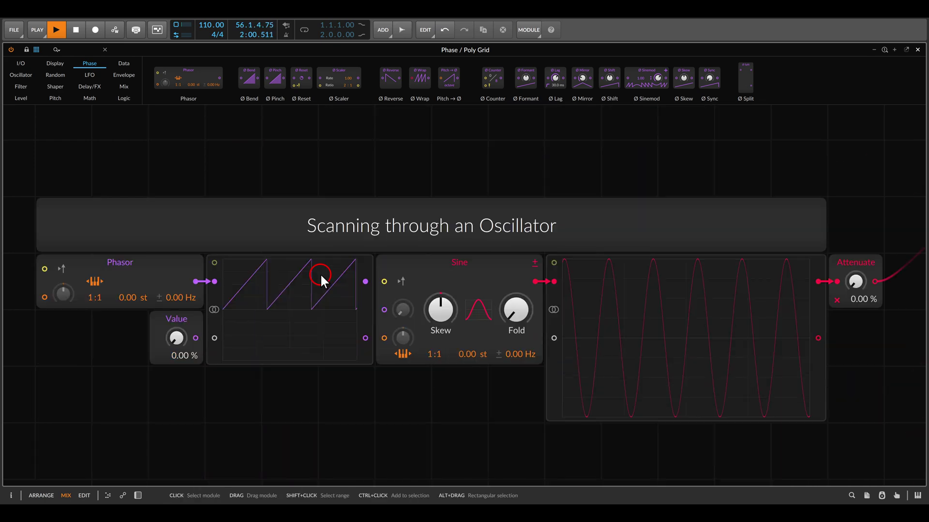
{"action": "left_click_drag", "start_coordinate": [329, 272], "coordinate": [332, 283]}
{"action": "mouse_move", "coordinate": [859, 233]}
{"action": "left_mouse_down"}
{"action": "mouse_move", "coordinate": [859, 223]}
{"action": "mouse_move", "coordinate": [859, 233]}
{"action": "left_mouse_up"}
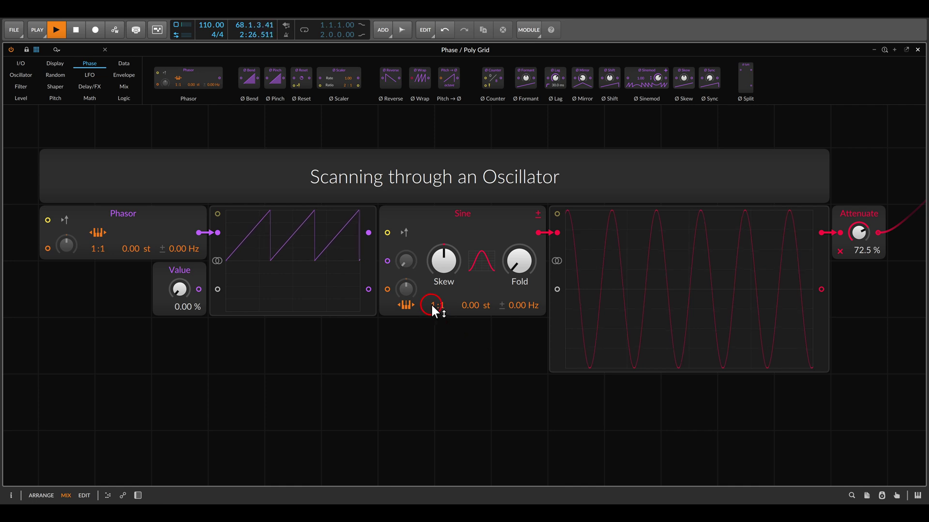
Step: Set the Sine oscillator's frequency ratio to 0:1 so it has no pitch of its own
{"action": "left_click_drag", "start_coordinate": [432, 308], "coordinate": [434, 326]}
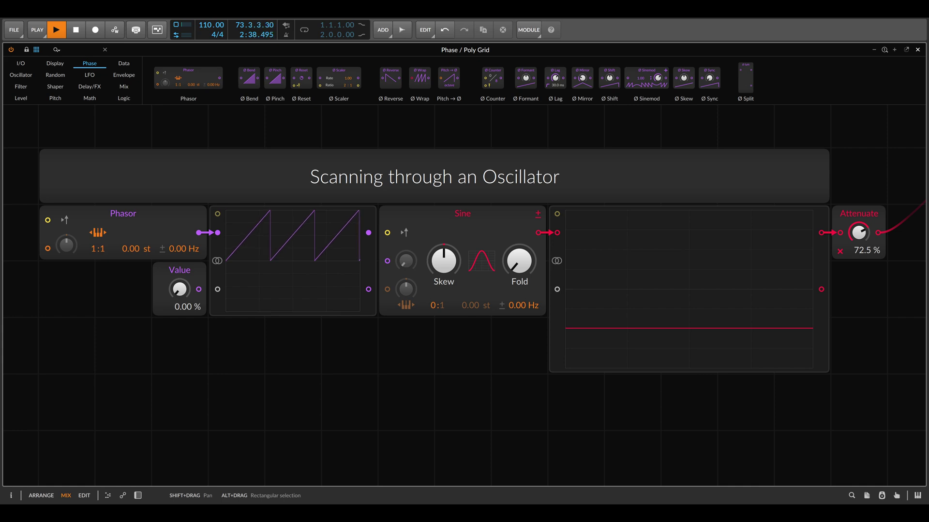
{"action": "left_click", "coordinate": [376, 245]}
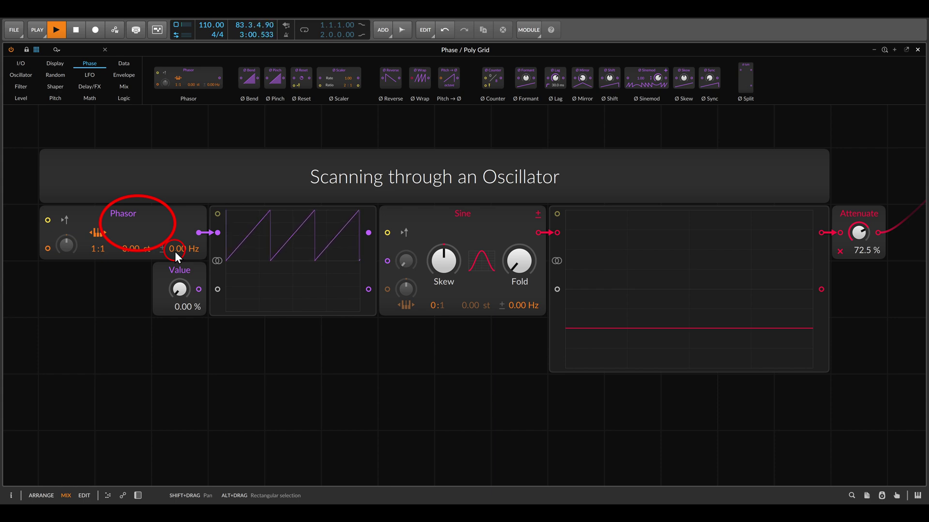
{"action": "mouse_move", "coordinate": [210, 242]}
{"action": "left_mouse_down"}
{"action": "mouse_move", "coordinate": [241, 211]}
{"action": "mouse_move", "coordinate": [417, 289]}
{"action": "left_mouse_up"}
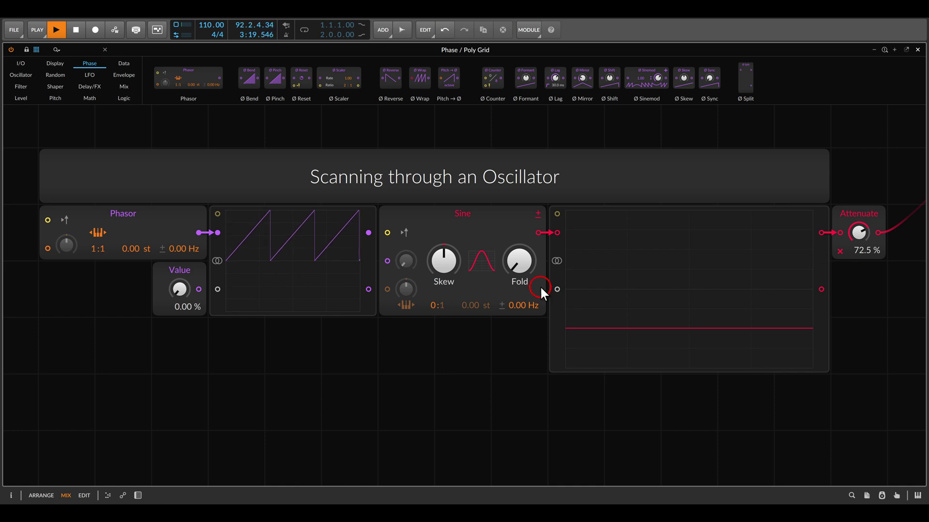
Step: Connect the Phasor signal through the scope to the Sine's phase input and set the phase modulation amount to 100 %
{"action": "left_click_drag", "start_coordinate": [377, 233], "coordinate": [387, 259]}
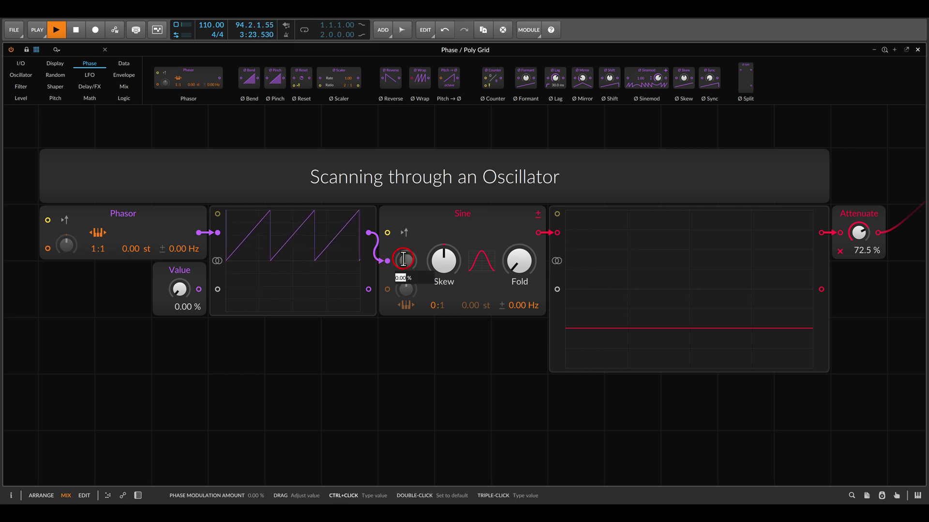
{"action": "type", "text": "100"}
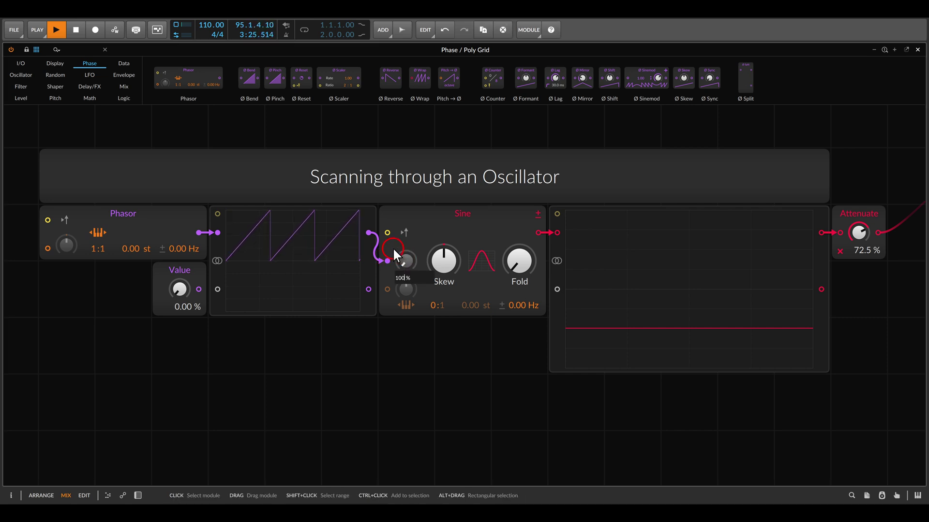
{"action": "key", "text": "Return"}
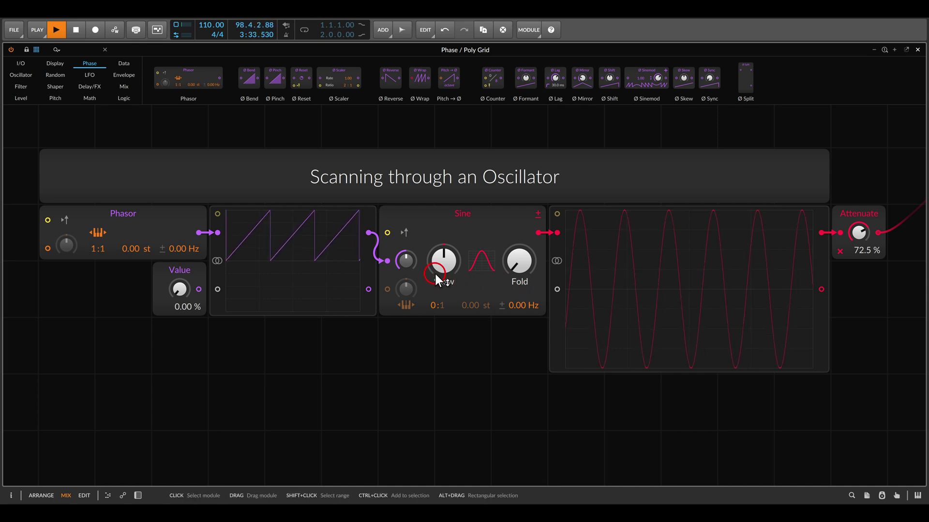
Step: Feed the scope from the Value module in place of the Phasor and sweep its value, returning it to 0 %
{"action": "left_click_drag", "start_coordinate": [199, 289], "coordinate": [220, 240]}
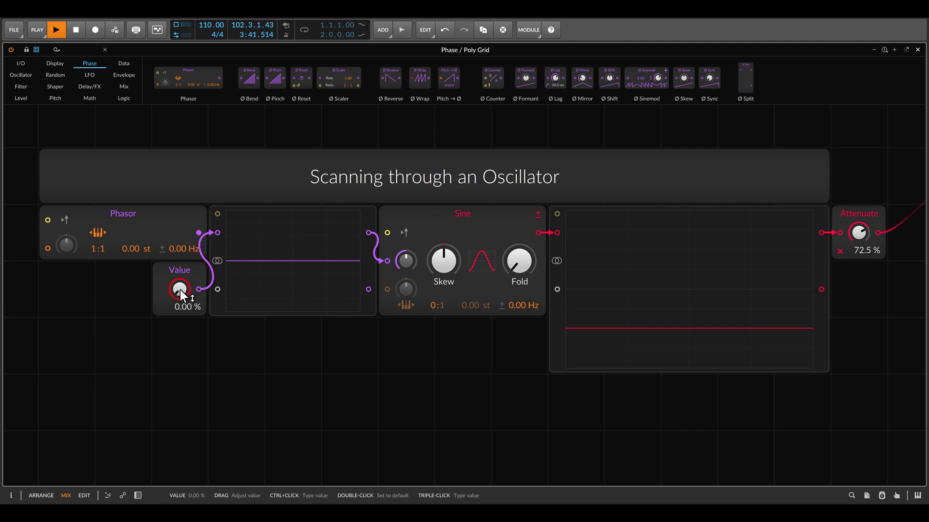
{"action": "left_click_drag", "start_coordinate": [180, 290], "coordinate": [180, 289]}
{"action": "left_click_drag", "start_coordinate": [596, 338], "coordinate": [840, 356]}
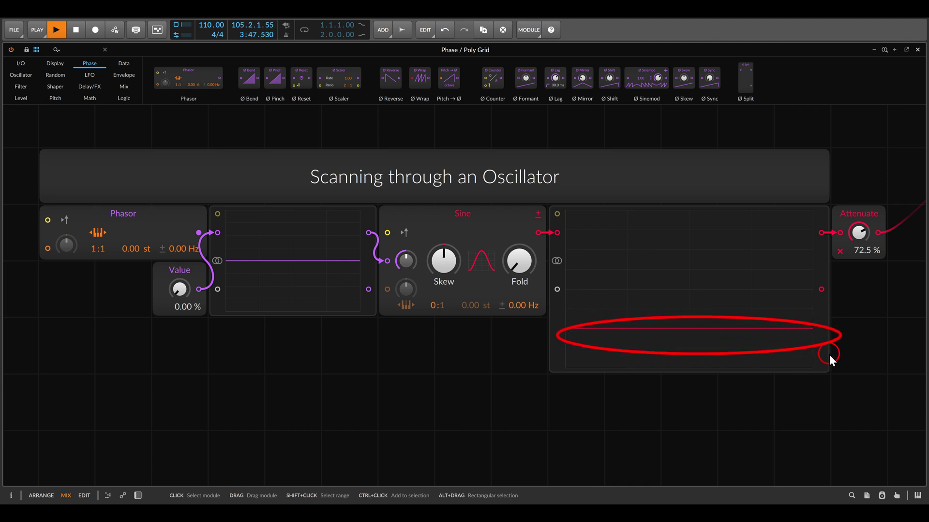
{"action": "mouse_move", "coordinate": [179, 288]}
{"action": "left_mouse_down"}
{"action": "mouse_move", "coordinate": [179, 162]}
{"action": "mouse_move", "coordinate": [181, 292]}
{"action": "left_mouse_up"}
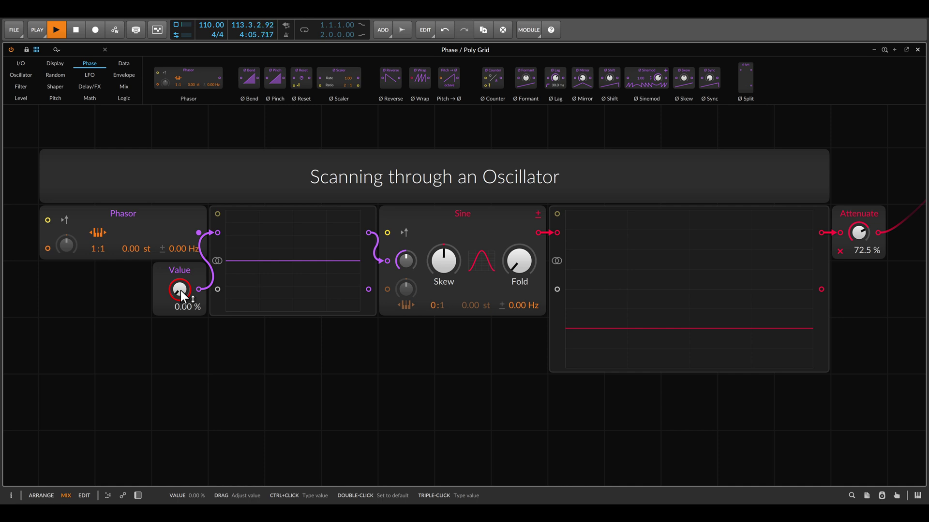
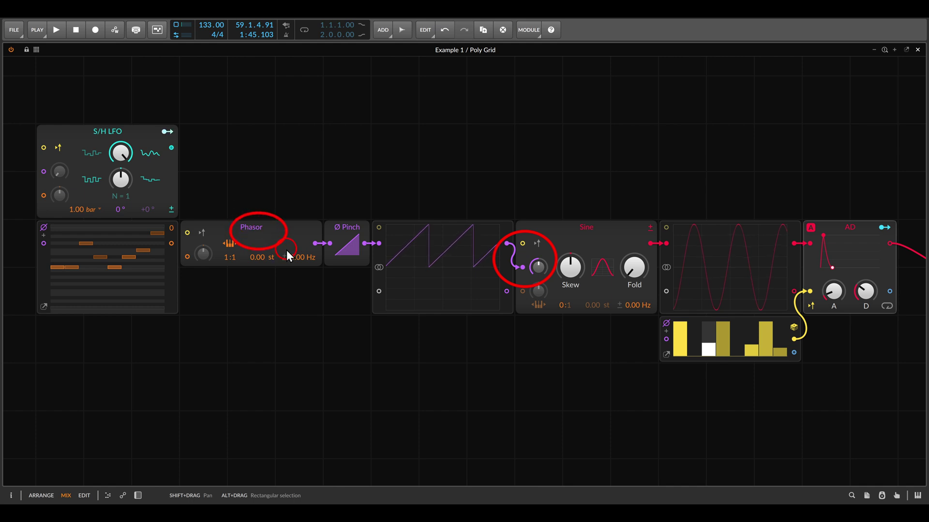
Step: Start playback and sweep the Ø Pinch amount to bend the Phasor signal into an S-shaped curve
{"action": "key", "text": "space"}
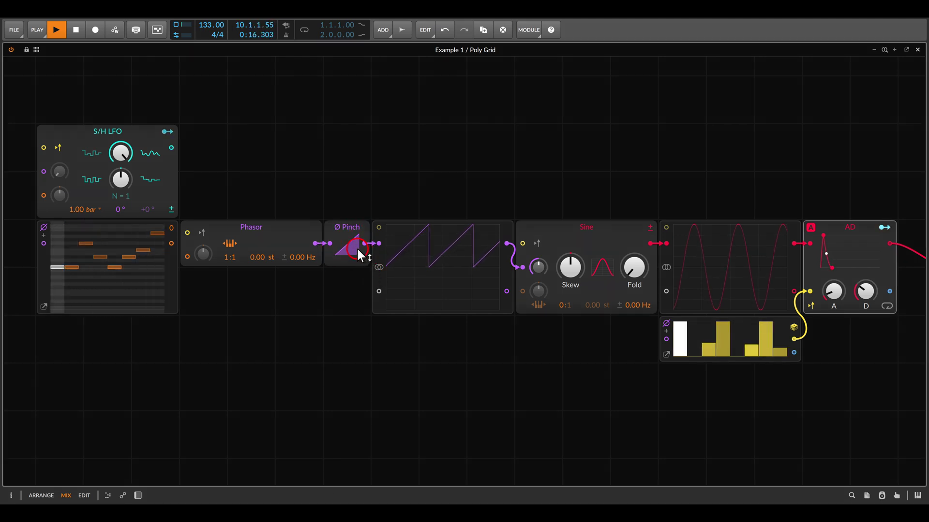
{"action": "scroll", "coordinate": [349, 244], "scroll_direction": "up", "scroll_amount": 1}
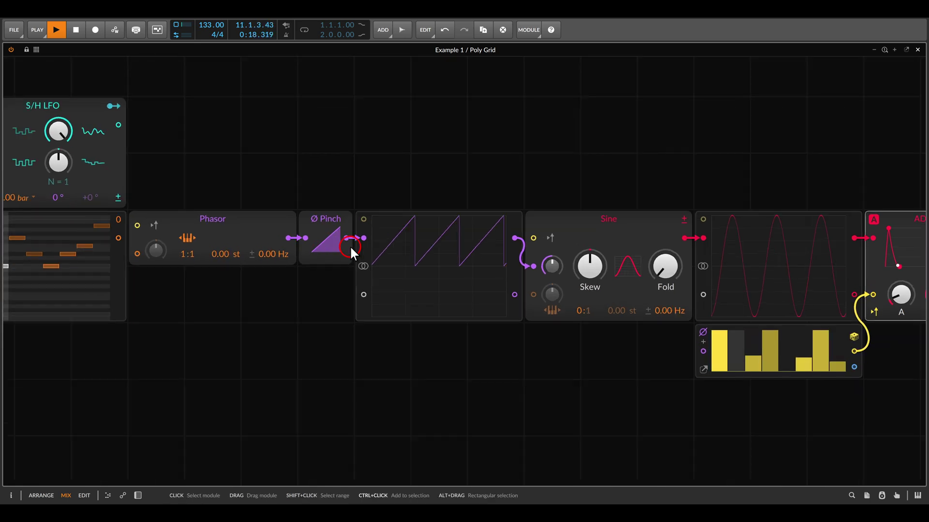
{"action": "scroll", "coordinate": [392, 212], "scroll_direction": "up", "scroll_amount": 1}
{"action": "scroll", "coordinate": [359, 222], "scroll_direction": "up", "scroll_amount": 1}
{"action": "left_click_drag", "start_coordinate": [393, 189], "coordinate": [367, 193]}
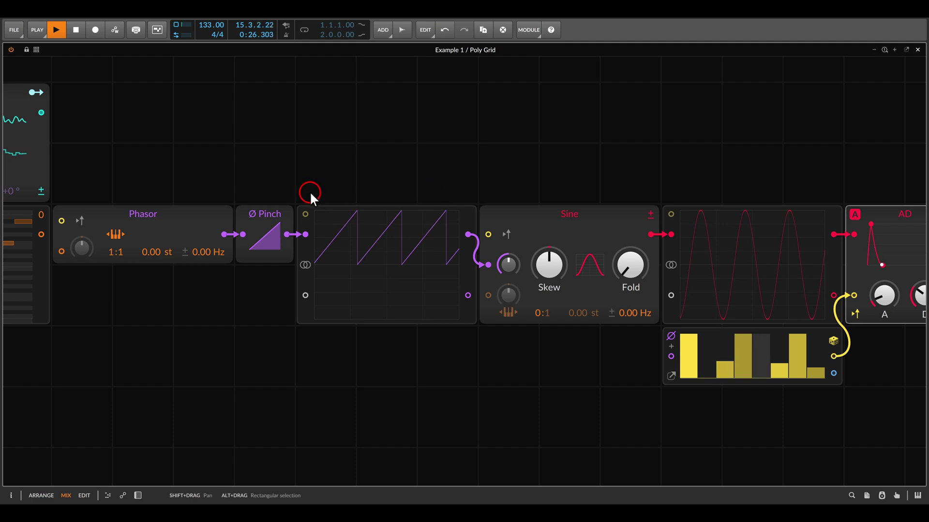
{"action": "left_click_drag", "start_coordinate": [266, 236], "coordinate": [266, 198]}
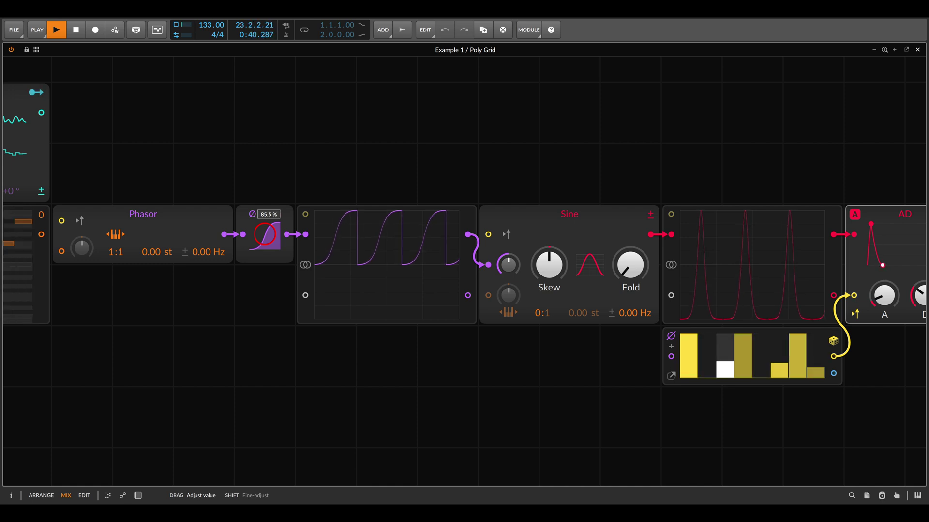
{"action": "left_click_drag", "start_coordinate": [266, 199], "coordinate": [268, 238]}
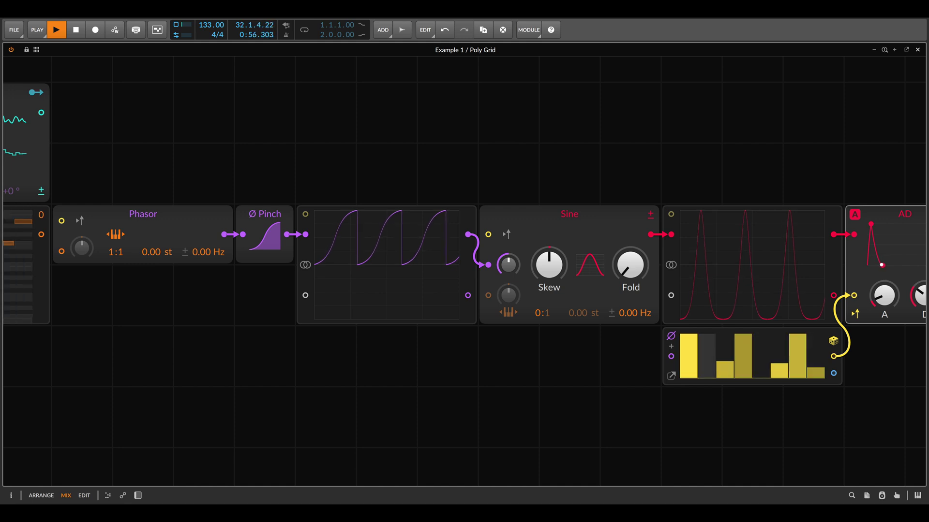
Step: Connect the pitch step sequencer's output to the Phasor's pitch input with the modulation amount fully raised
{"action": "left_click_drag", "start_coordinate": [425, 185], "coordinate": [498, 178]}
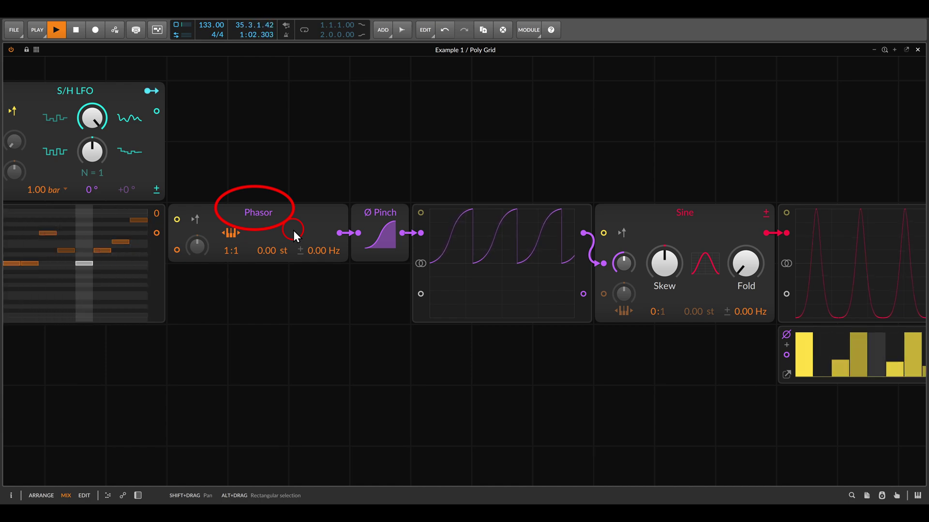
{"action": "left_click_drag", "start_coordinate": [259, 181], "coordinate": [422, 181]}
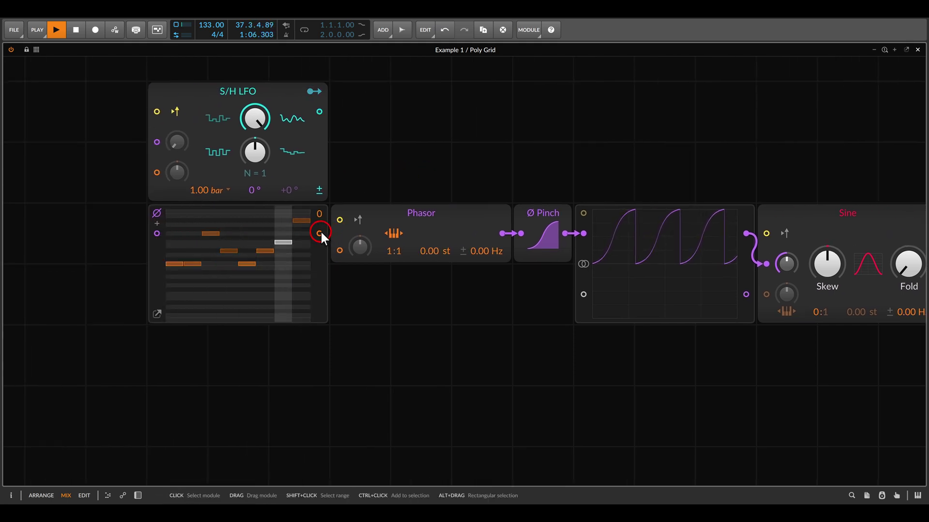
{"action": "left_click_drag", "start_coordinate": [330, 237], "coordinate": [358, 228]}
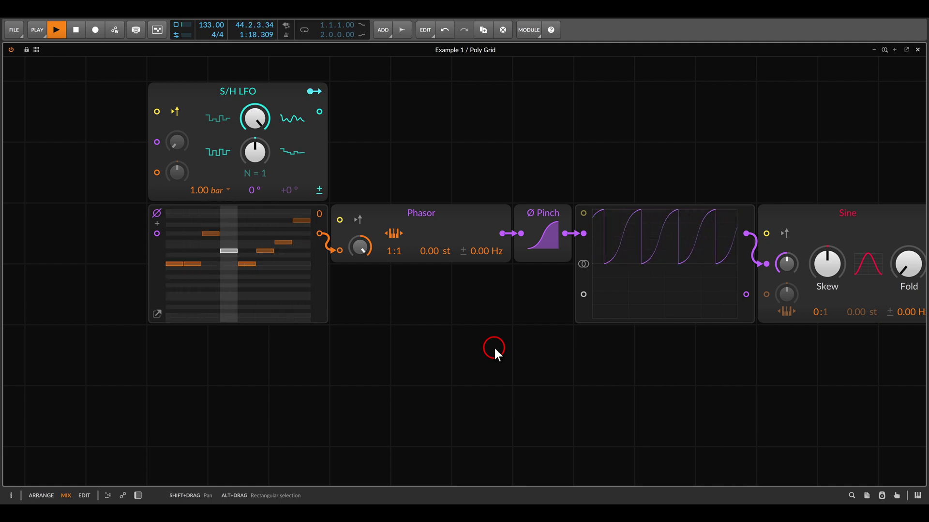
Step: Raise the Sine oscillator's Fold amount to add folds to the scanned waveform
{"action": "left_click_drag", "start_coordinate": [509, 336], "coordinate": [151, 332]}
{"action": "mouse_move", "coordinate": [552, 262]}
{"action": "left_mouse_down"}
{"action": "mouse_move", "coordinate": [551, 210]}
{"action": "mouse_move", "coordinate": [555, 267]}
{"action": "left_mouse_up"}
{"action": "left_click_drag", "start_coordinate": [366, 252], "coordinate": [610, 279]}
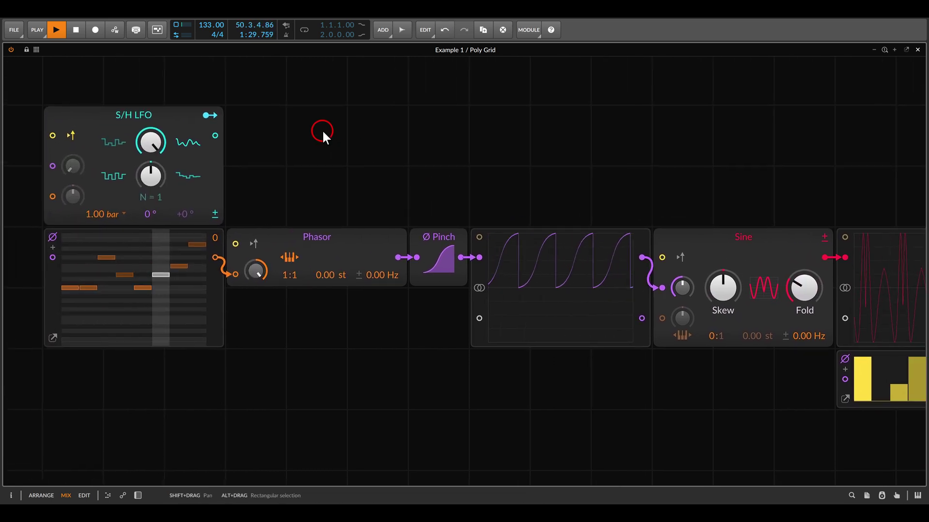
Step: Map the S/H LFO to modulate the Ø Pinch amount
{"action": "left_click", "coordinate": [208, 115]}
{"action": "left_click_drag", "start_coordinate": [441, 256], "coordinate": [441, 291]}
{"action": "left_click", "coordinate": [214, 115]}
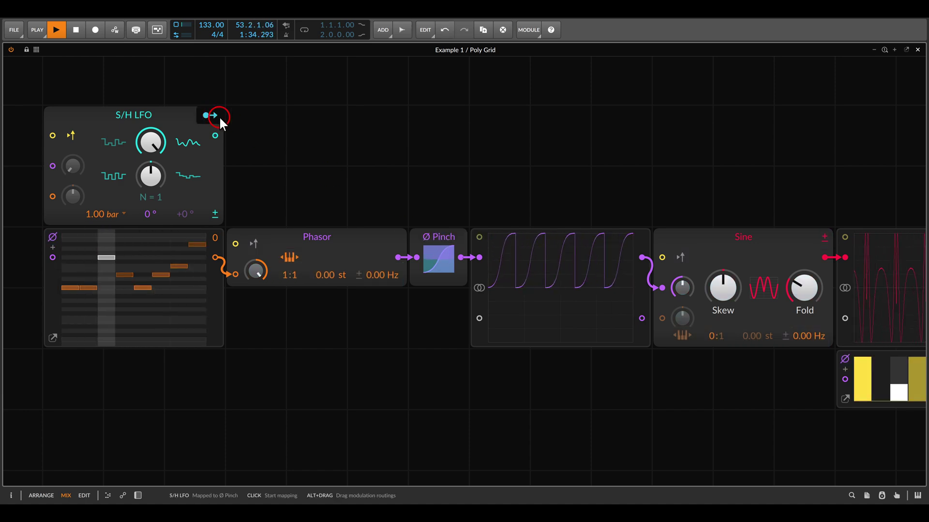
Step: Return the Sine's Fold to zero, lower its Skew well below the middle, and stop playback
{"action": "left_click_drag", "start_coordinate": [685, 173], "coordinate": [466, 132]}
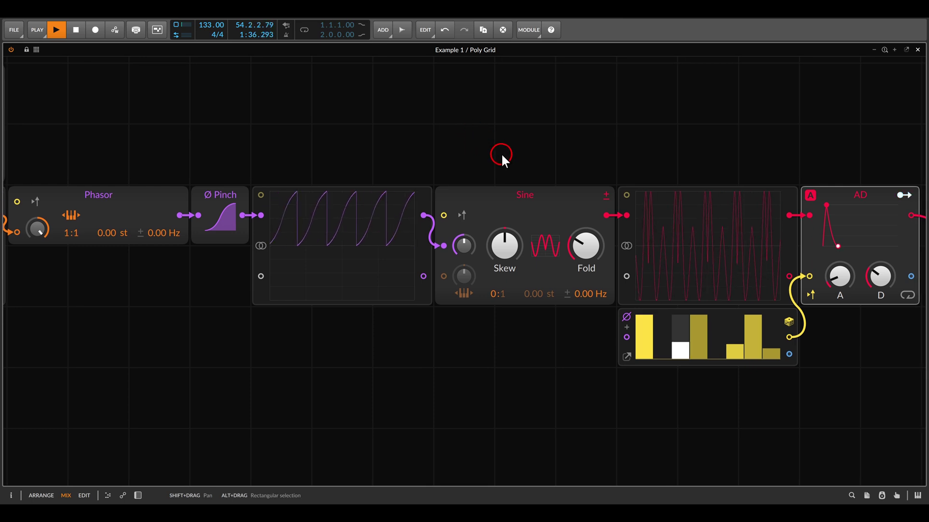
{"action": "left_click_drag", "start_coordinate": [578, 235], "coordinate": [578, 248]}
{"action": "left_click_drag", "start_coordinate": [506, 243], "coordinate": [506, 248]}
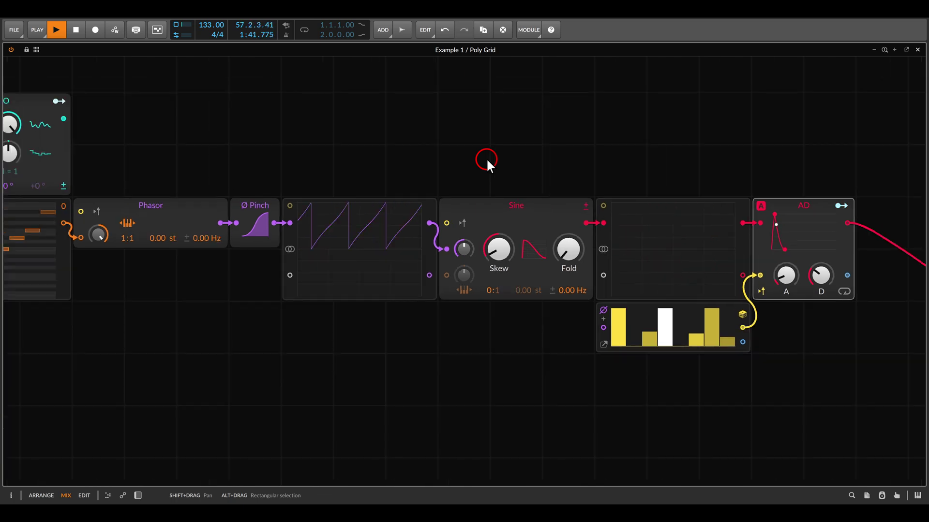
{"action": "key", "text": "space"}
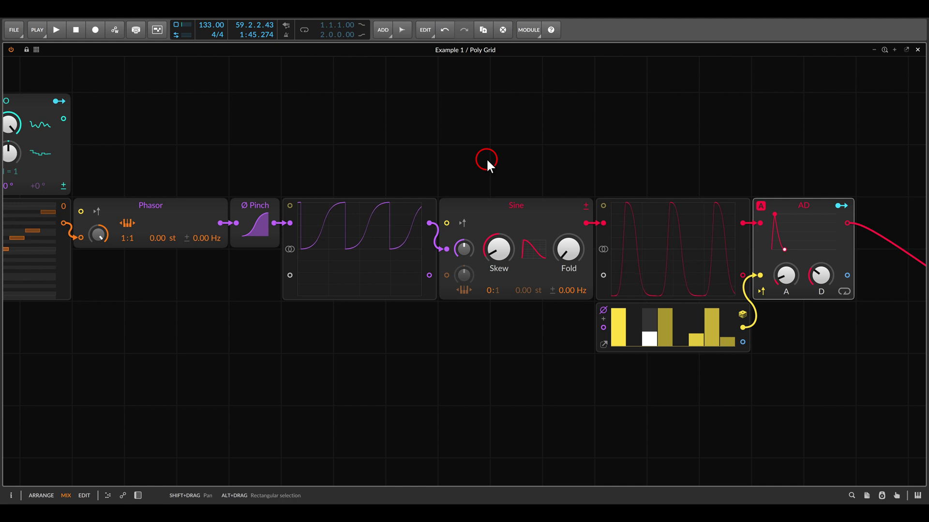
Step: In the patch with Ø Bend, Ø Formant and Ø Skew, raise the Attenuate module to 82.5 %
{"action": "left_click_drag", "start_coordinate": [424, 347], "coordinate": [467, 242]}
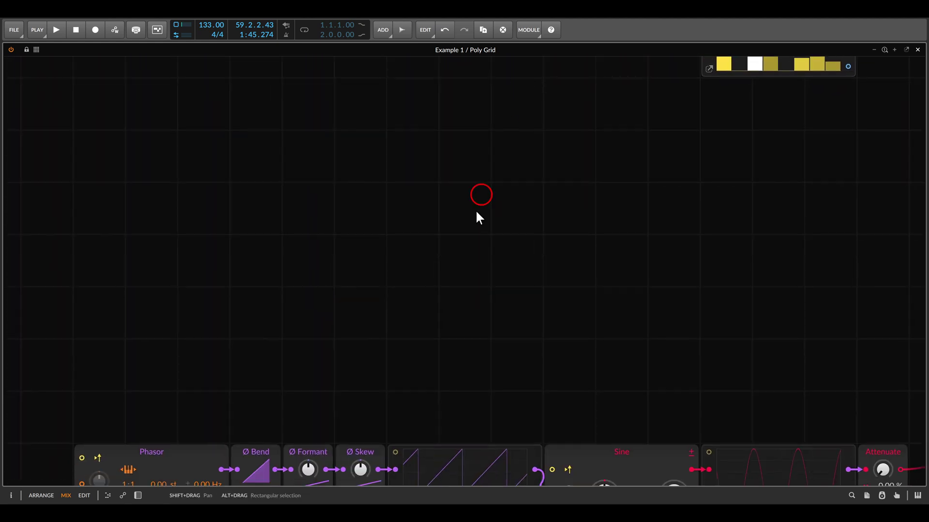
{"action": "left_click_drag", "start_coordinate": [475, 210], "coordinate": [442, 112]}
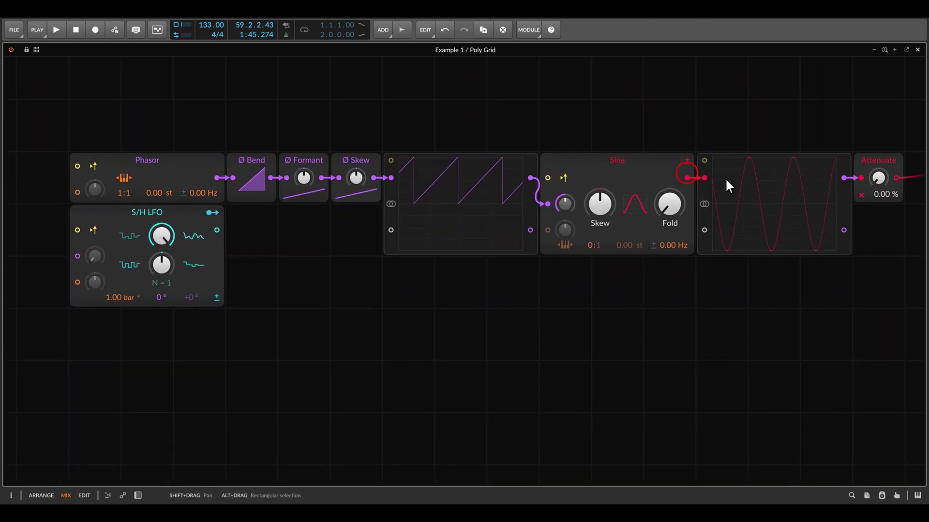
{"action": "left_click_drag", "start_coordinate": [707, 139], "coordinate": [689, 154]}
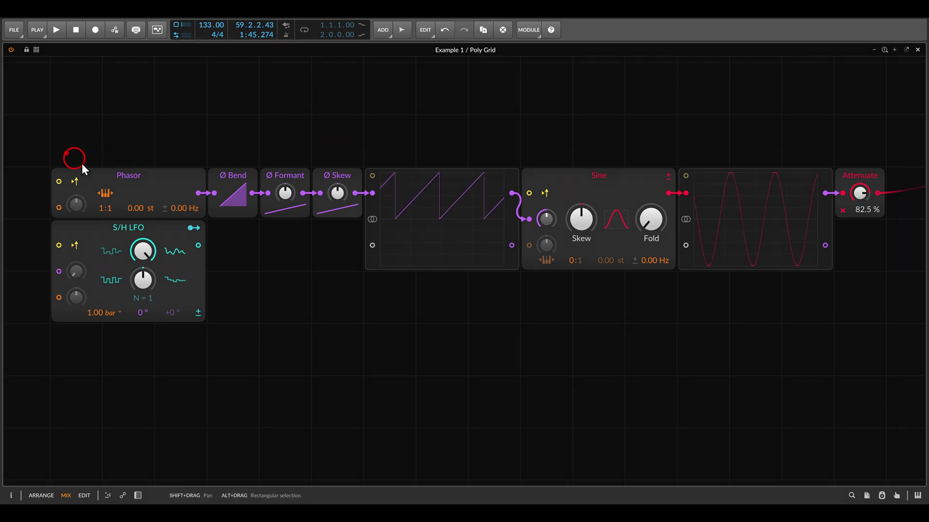
{"action": "left_click_drag", "start_coordinate": [184, 163], "coordinate": [376, 234]}
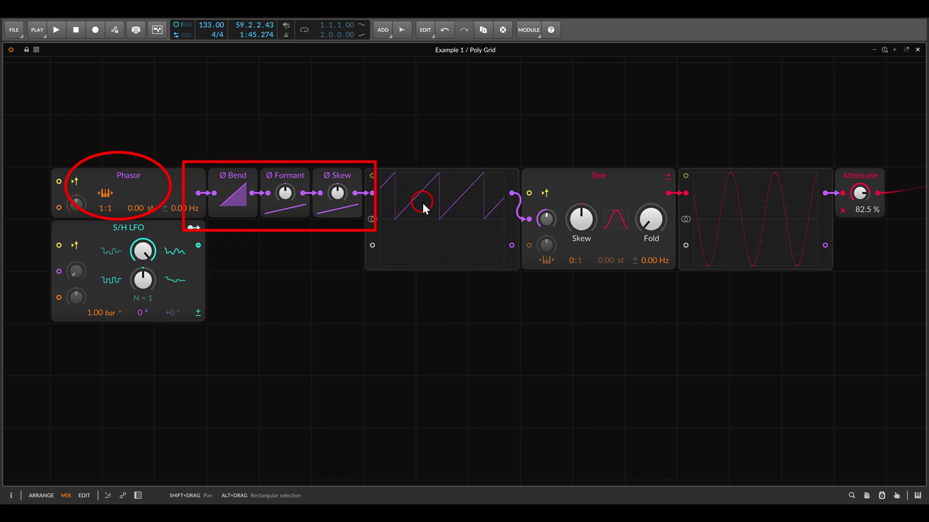
{"action": "key", "text": "Escape"}
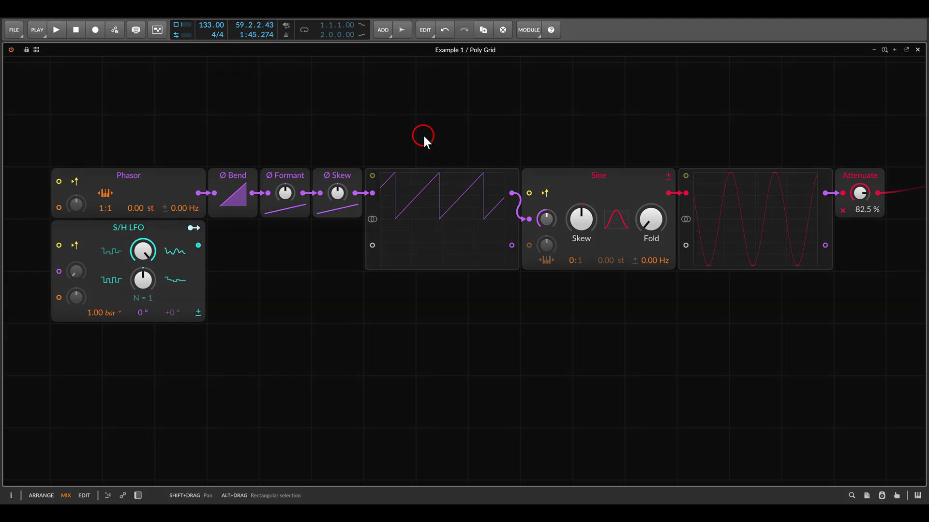
Step: Reshape the Phasor signal with a negative Ø Bend, a raised Ø Formant and a lowered Ø Skew
{"action": "scroll", "coordinate": [215, 174], "scroll_direction": "up", "scroll_amount": 3}
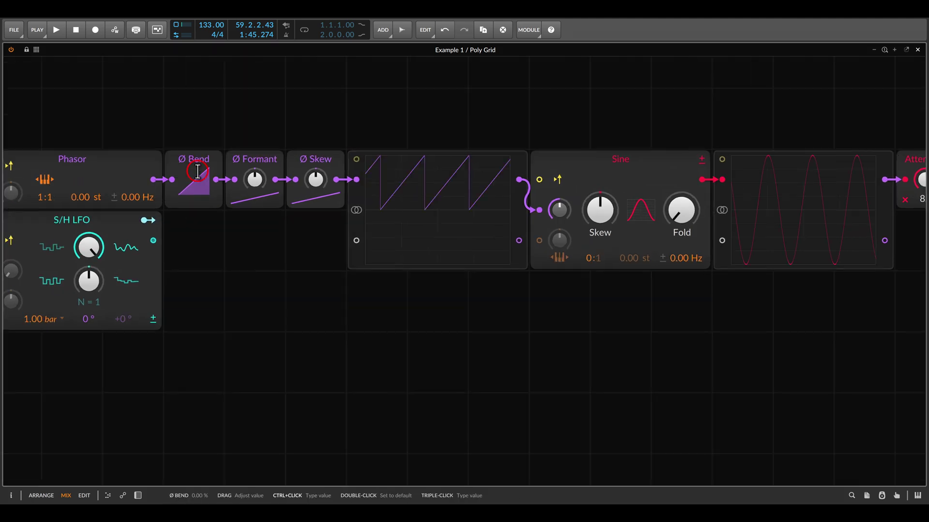
{"action": "left_click_drag", "start_coordinate": [474, 152], "coordinate": [366, 163]}
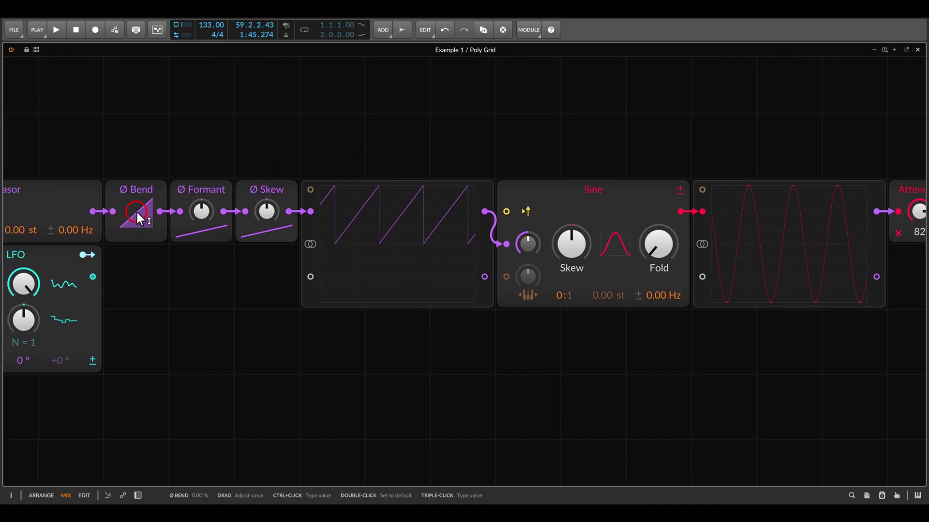
{"action": "left_click_drag", "start_coordinate": [137, 213], "coordinate": [138, 216]}
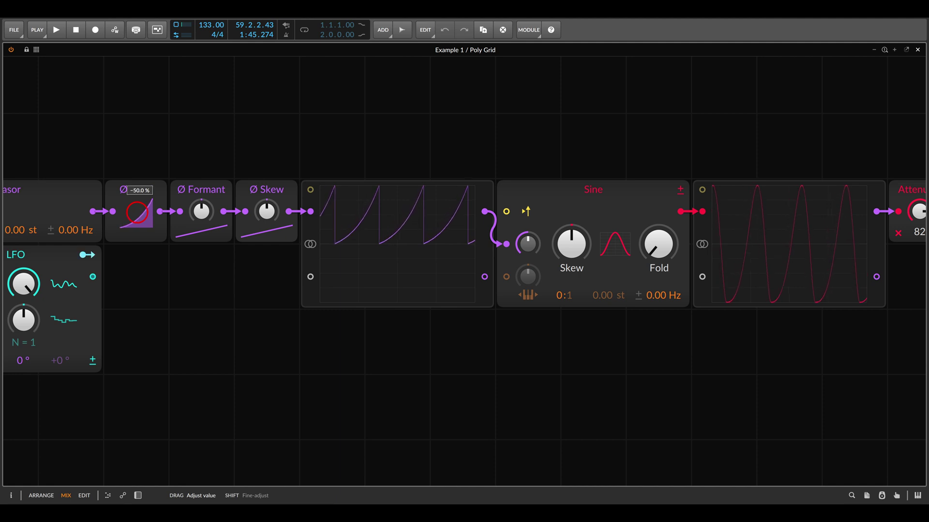
{"action": "left_click_drag", "start_coordinate": [200, 212], "coordinate": [200, 205]}
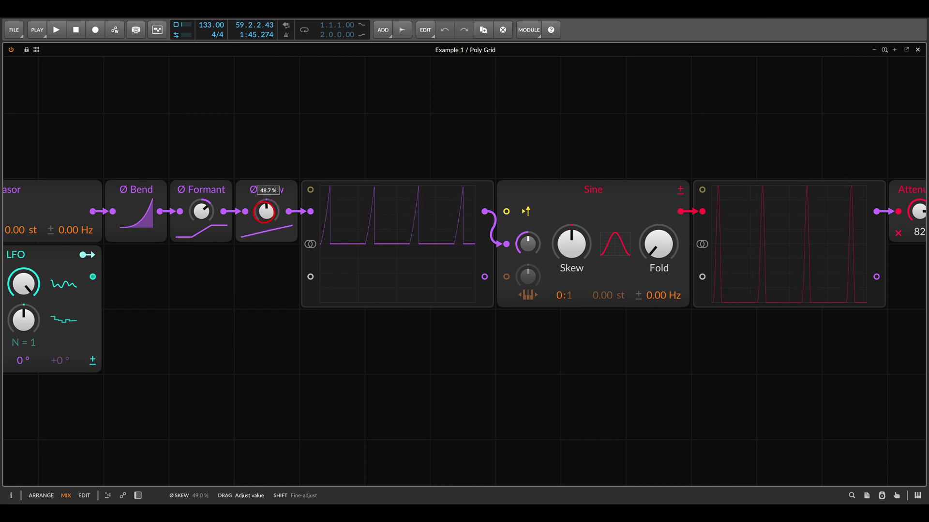
Step: Set the Phasor's frequency ratio to 1:4 and map the S/H LFO to modulate Ø Formant
{"action": "left_click_drag", "start_coordinate": [210, 196], "coordinate": [261, 181]}
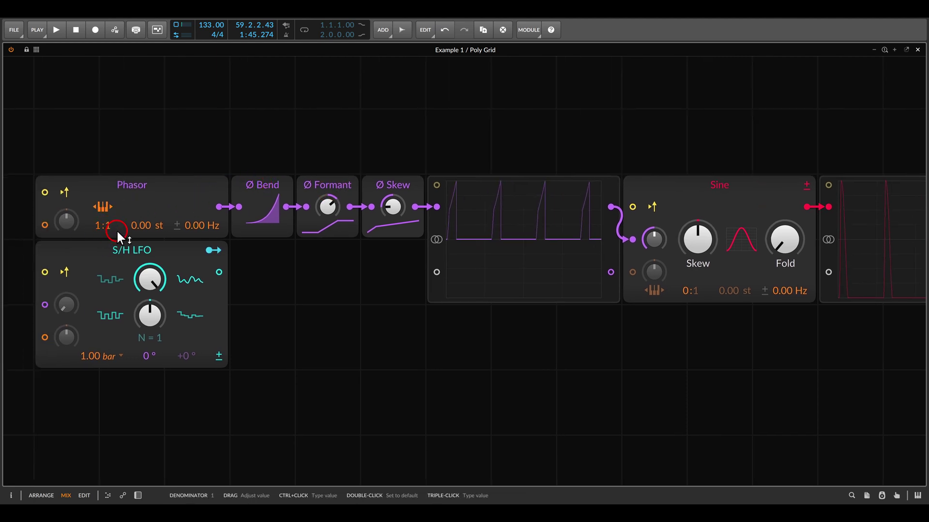
{"action": "left_click_drag", "start_coordinate": [107, 229], "coordinate": [107, 223]}
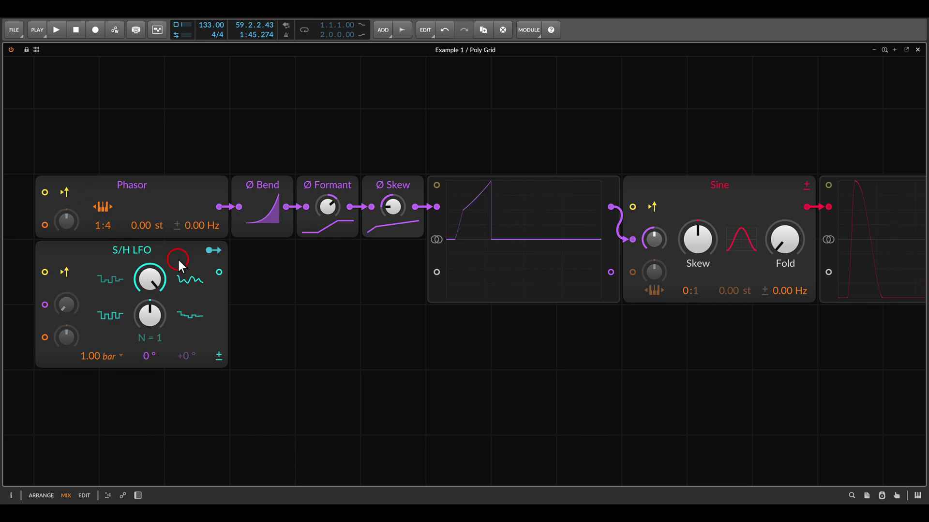
{"action": "left_click", "coordinate": [217, 251]}
{"action": "left_click_drag", "start_coordinate": [328, 207], "coordinate": [328, 201]}
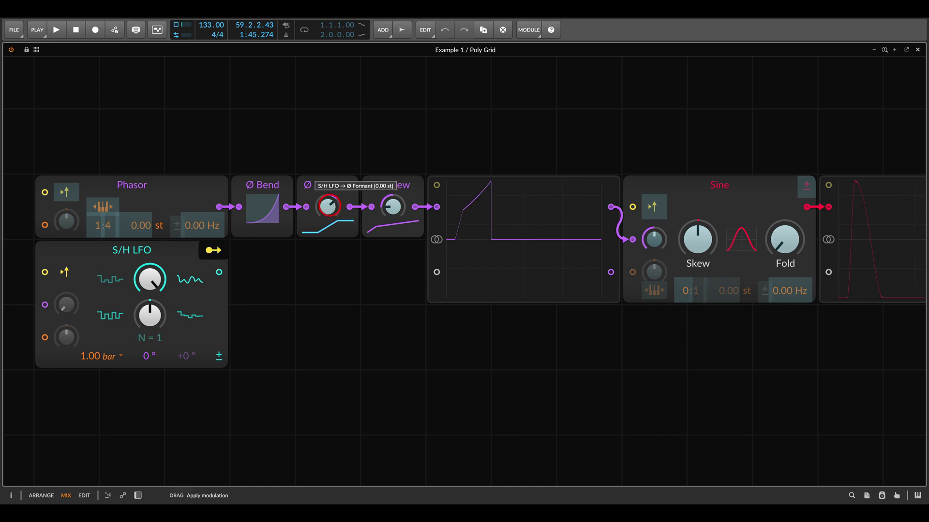
{"action": "left_click", "coordinate": [213, 250]}
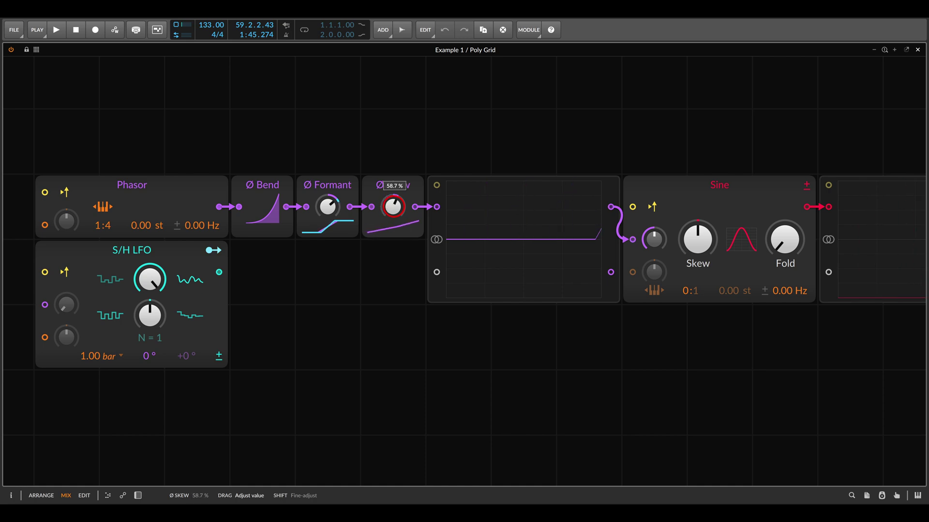
Step: In the Example 2 patch, raise the Attenuate module to 94.7 % and sweep the Sine's phase modulation amount
{"action": "scroll", "coordinate": [438, 132], "scroll_direction": "down", "scroll_amount": 2}
{"action": "left_click_drag", "start_coordinate": [609, 154], "coordinate": [525, 139]}
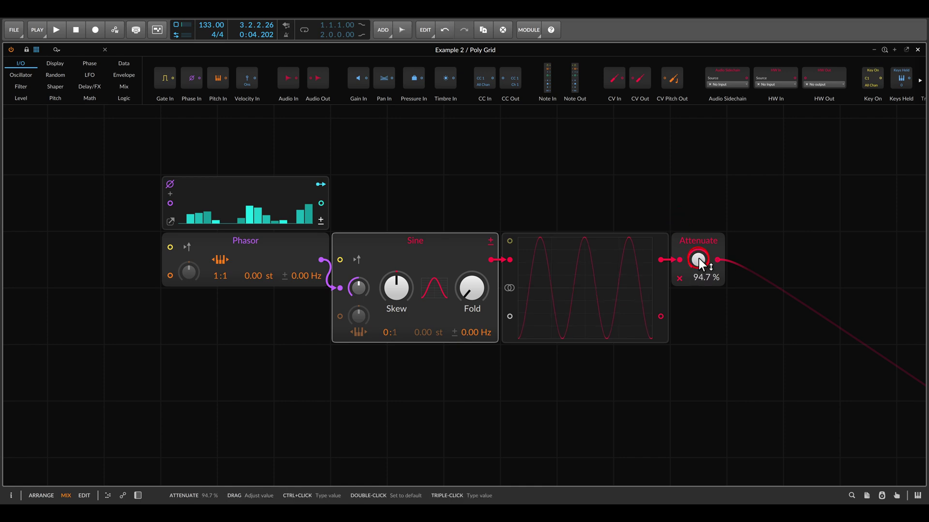
{"action": "left_click", "coordinate": [375, 300]}
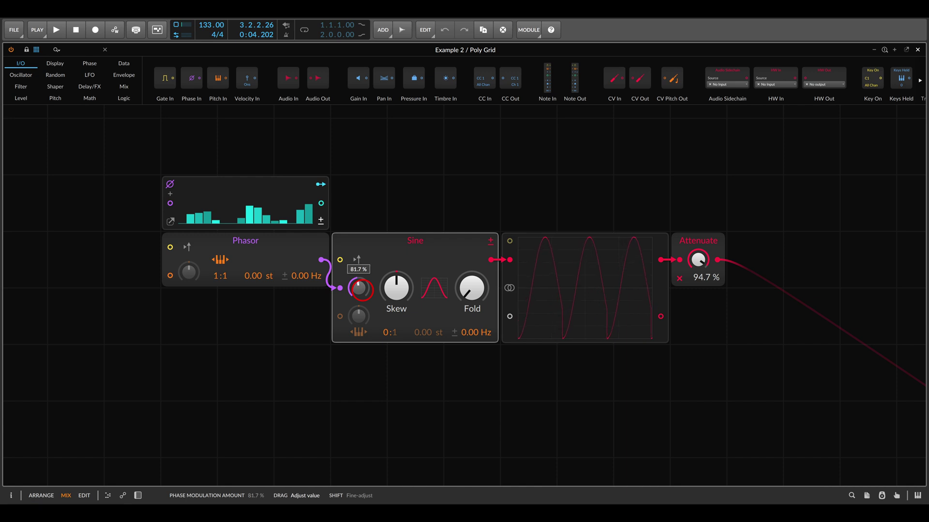
Step: Start playback and set the Example 2 Phasor's frequency ratio to 1:4
{"action": "key", "text": "space"}
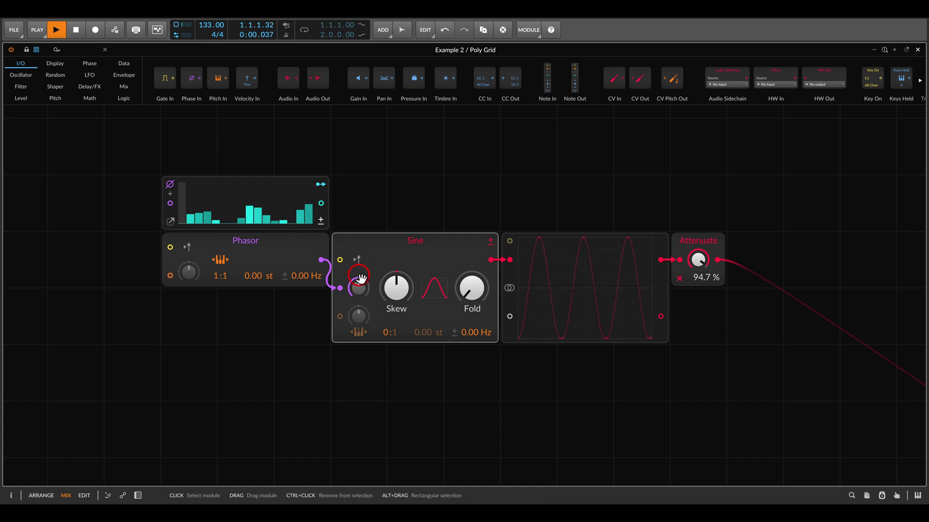
{"action": "left_click_drag", "start_coordinate": [220, 277], "coordinate": [219, 271]}
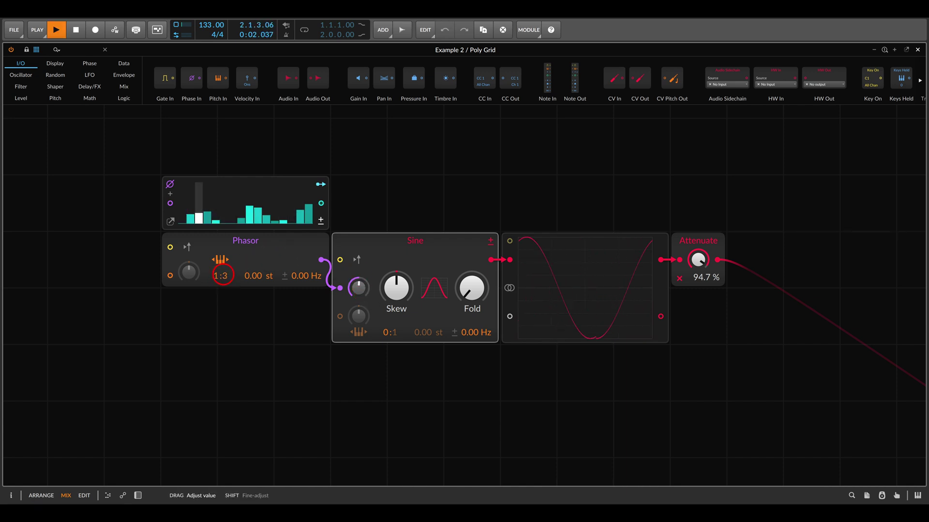
Step: Map the Steps module to the Sine's phase modulation amount with a positive depth
{"action": "left_click_drag", "start_coordinate": [321, 185], "coordinate": [359, 288]}
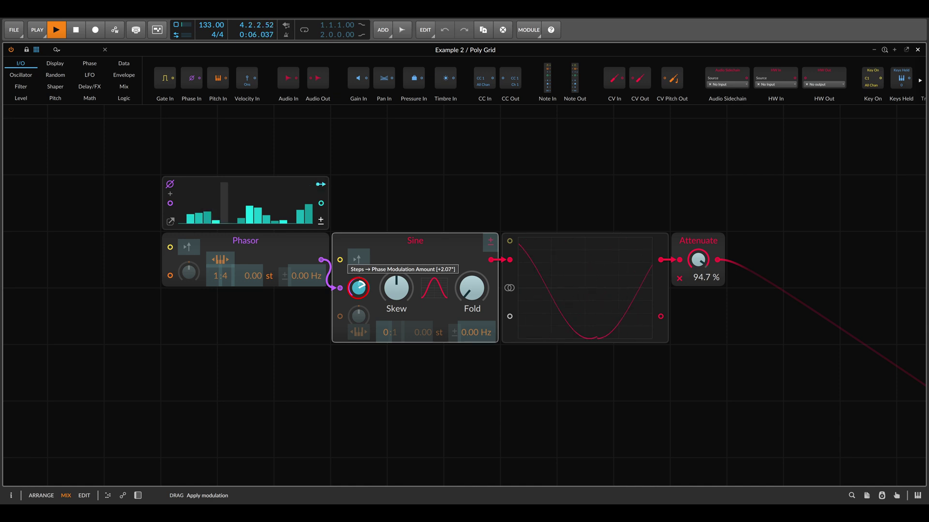
{"action": "left_click", "coordinate": [321, 185]}
{"action": "left_click", "coordinate": [406, 317]}
{"action": "left_click_drag", "start_coordinate": [334, 270], "coordinate": [379, 309]}
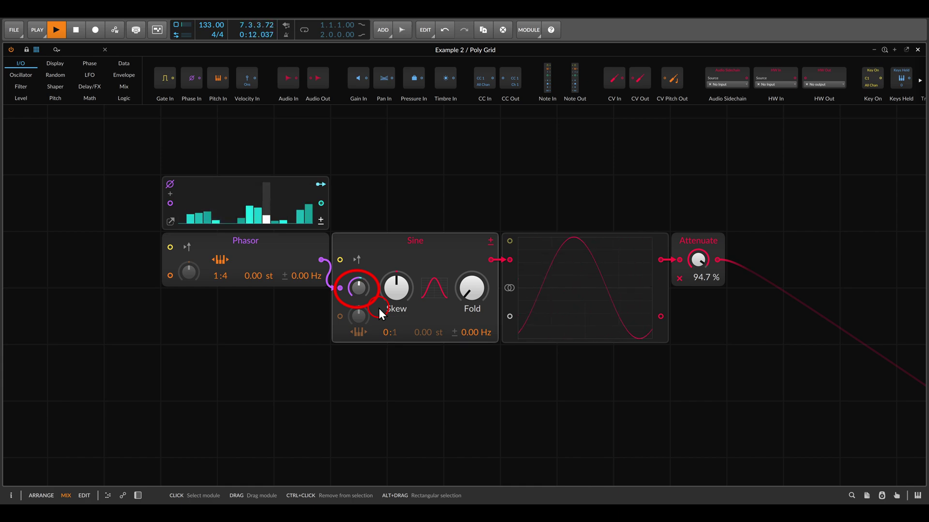
{"action": "key", "text": "Escape"}
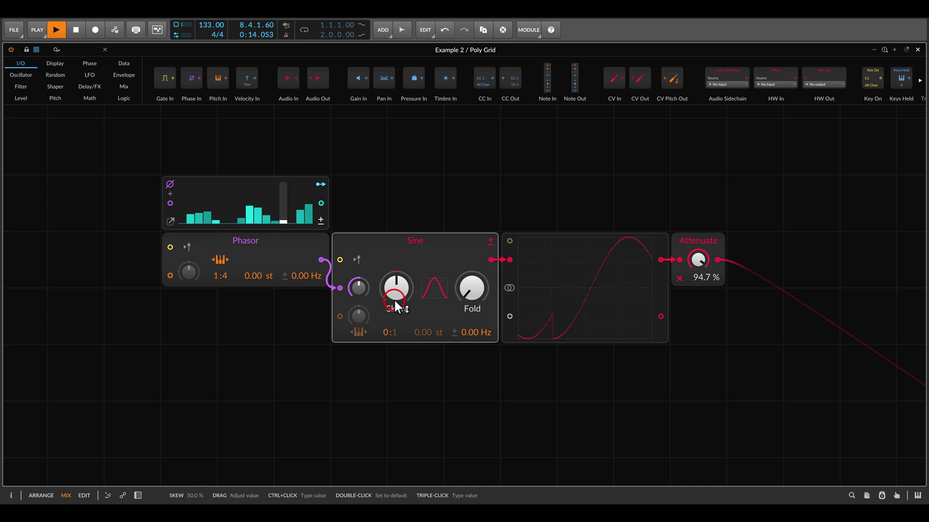
{"action": "left_click", "coordinate": [516, 279]}
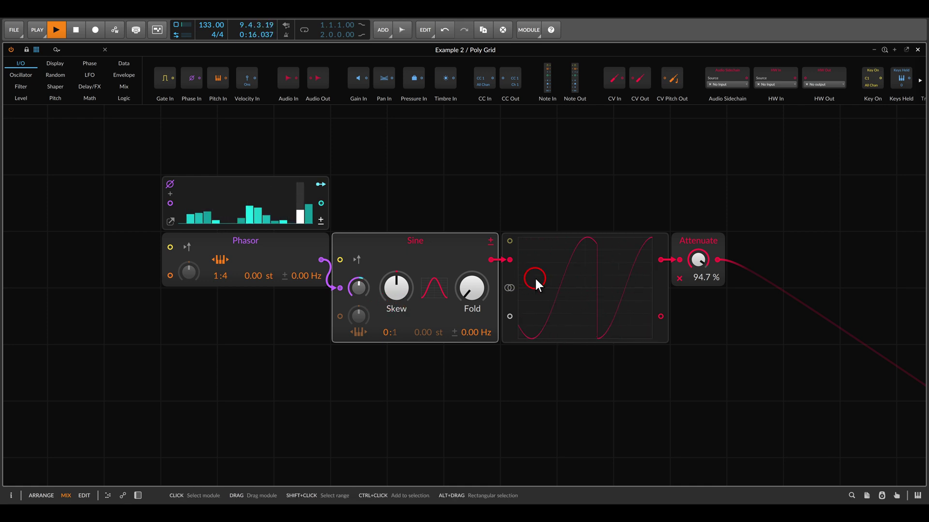
Step: Lower the Attenuate module after the Sine's scope to 0 % and stop playback
{"action": "left_click_drag", "start_coordinate": [698, 259], "coordinate": [698, 291]}
{"action": "key", "text": "space"}
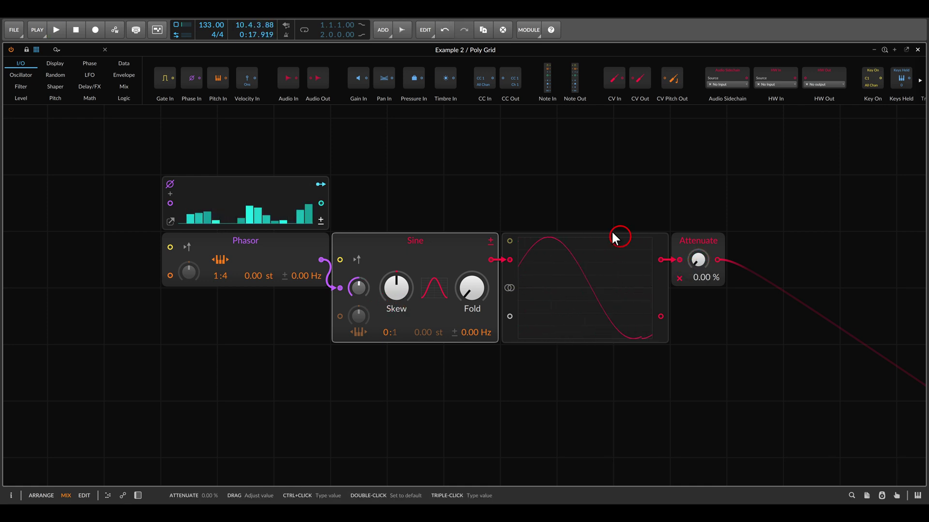
{"action": "scroll", "coordinate": [551, 194], "scroll_direction": "down", "scroll_amount": 10}
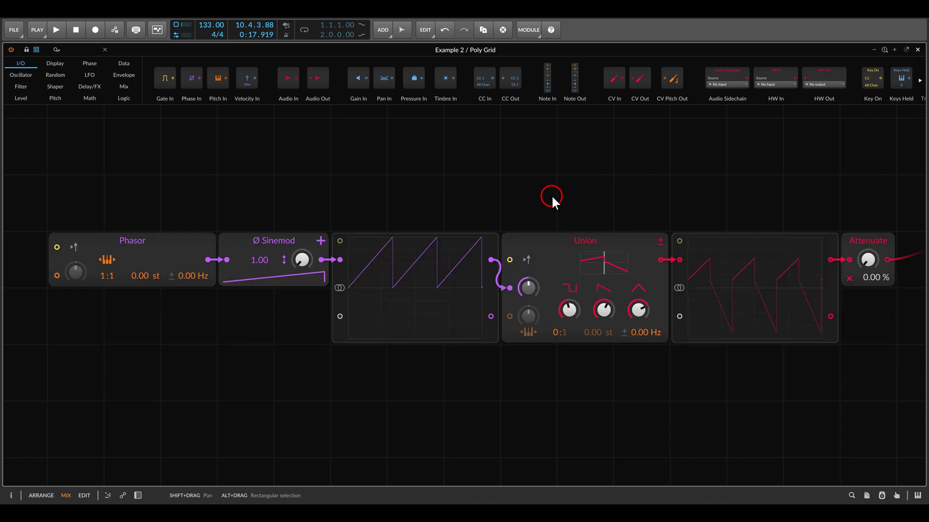
Step: Raise the Attenuate module after the Union's scope to 87.2 % and sweep the Ø Sinemod amount to reshape the scanned waveform
{"action": "left_click_drag", "start_coordinate": [555, 196], "coordinate": [547, 187]}
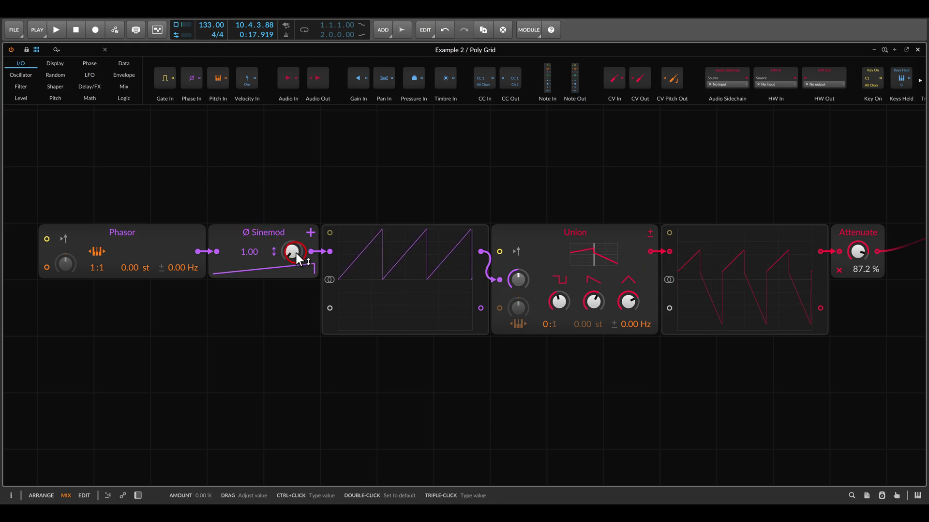
{"action": "left_click_drag", "start_coordinate": [292, 252], "coordinate": [294, 247]}
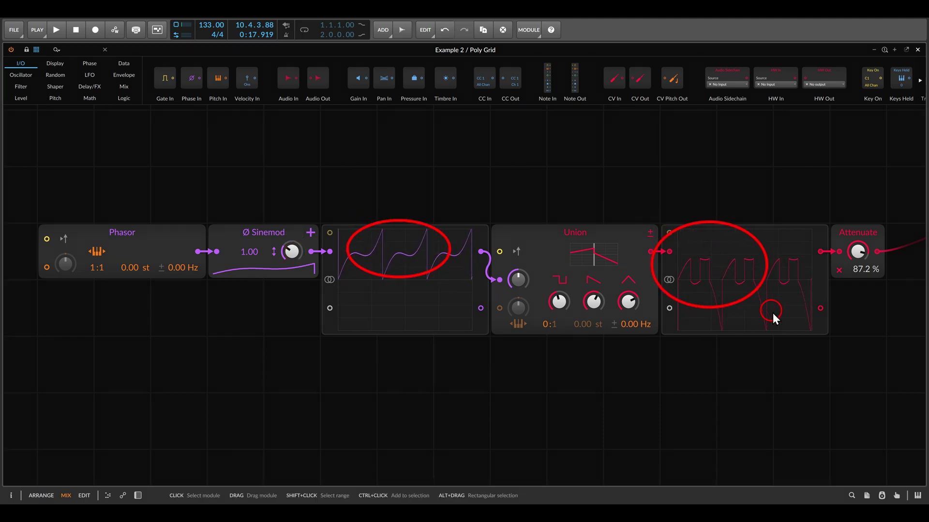
{"action": "mouse_move", "coordinate": [293, 250]}
{"action": "left_mouse_down"}
{"action": "mouse_move", "coordinate": [293, 126]}
{"action": "mouse_move", "coordinate": [293, 203]}
{"action": "mouse_move", "coordinate": [293, 145]}
{"action": "left_mouse_up"}
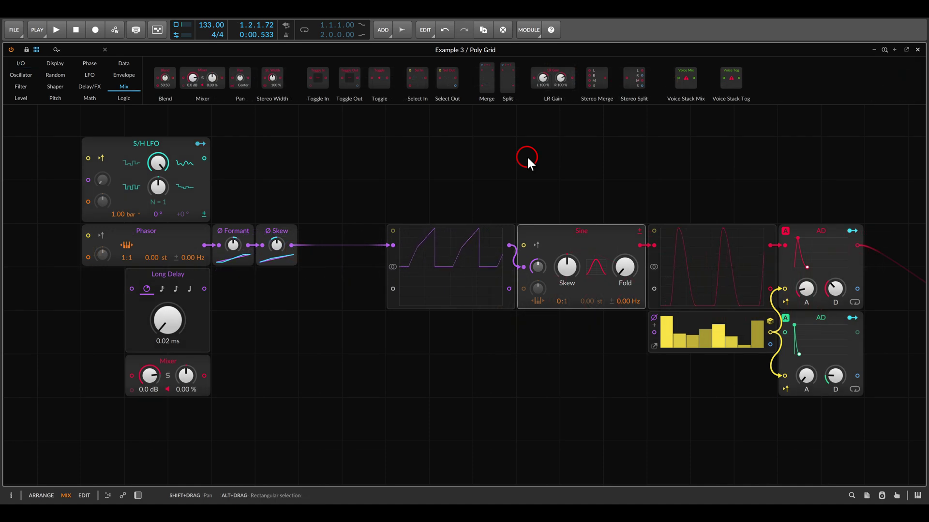
Step: Start playback of the Example 3 patch and examine the Phasor, Ø Formant and Ø Skew chain feeding the scope and Sine
{"action": "key", "text": "space"}
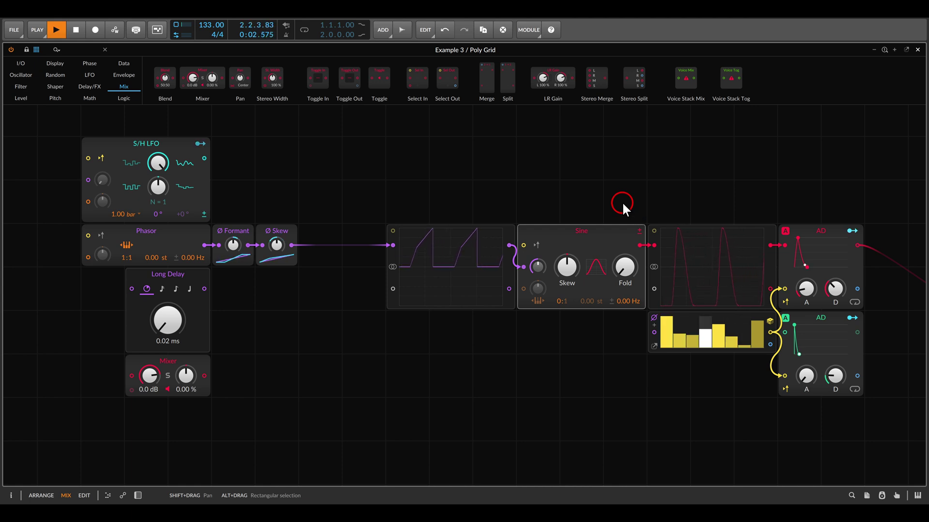
{"action": "left_click_drag", "start_coordinate": [424, 194], "coordinate": [546, 189]}
{"action": "scroll", "coordinate": [489, 210], "scroll_direction": "up", "scroll_amount": 1}
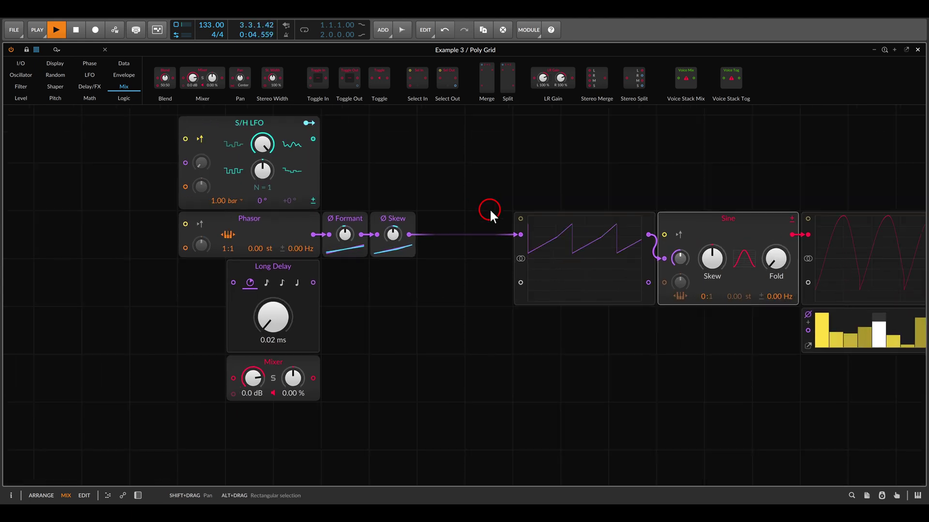
{"action": "scroll", "coordinate": [489, 208], "scroll_direction": "up", "scroll_amount": 1}
{"action": "mouse_move", "coordinate": [292, 199]}
{"action": "left_mouse_down"}
{"action": "mouse_move", "coordinate": [405, 263]}
{"action": "mouse_move", "coordinate": [424, 262]}
{"action": "left_mouse_up"}
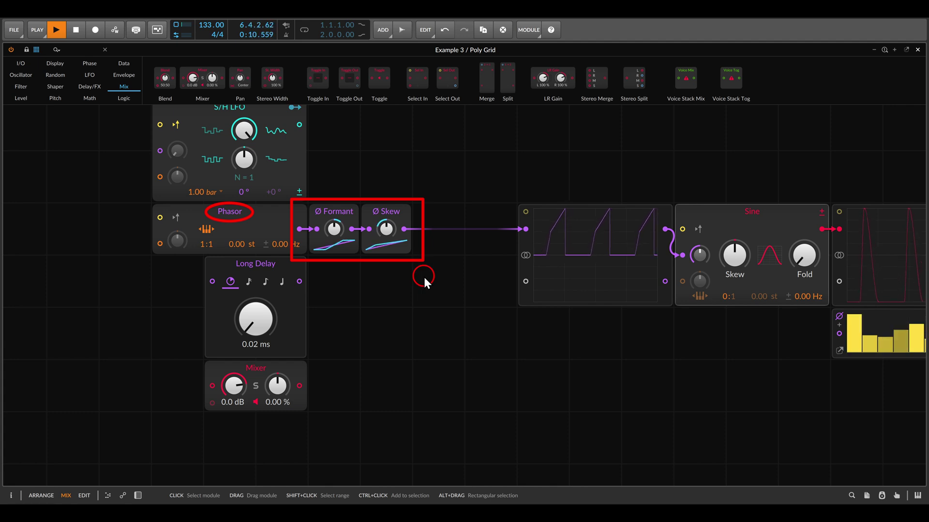
{"action": "key", "text": "Escape"}
{"action": "left_click_drag", "start_coordinate": [520, 192], "coordinate": [698, 297]}
{"action": "key", "text": "Escape"}
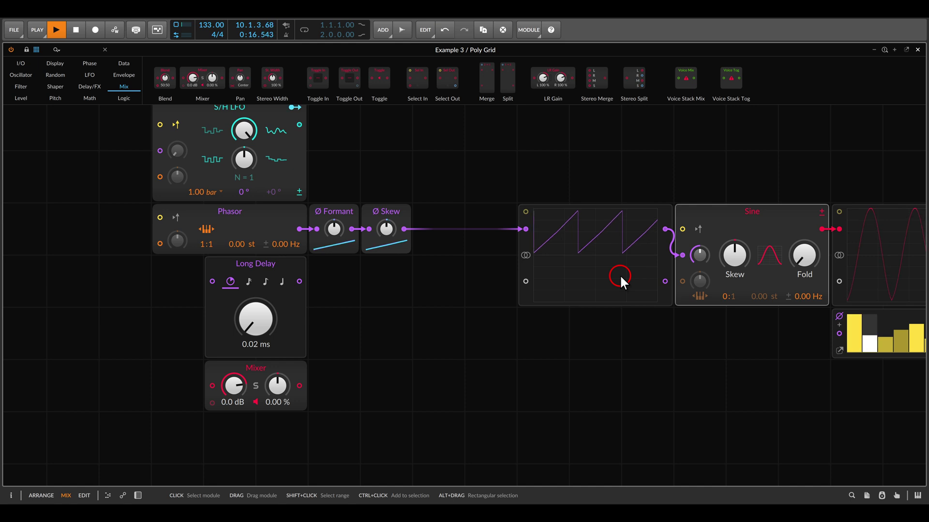
Step: Insert the Mixer between Ø Skew and the scope, and feed its output through the Long Delay into its second channel
{"action": "left_click_drag", "start_coordinate": [207, 382], "coordinate": [444, 239]}
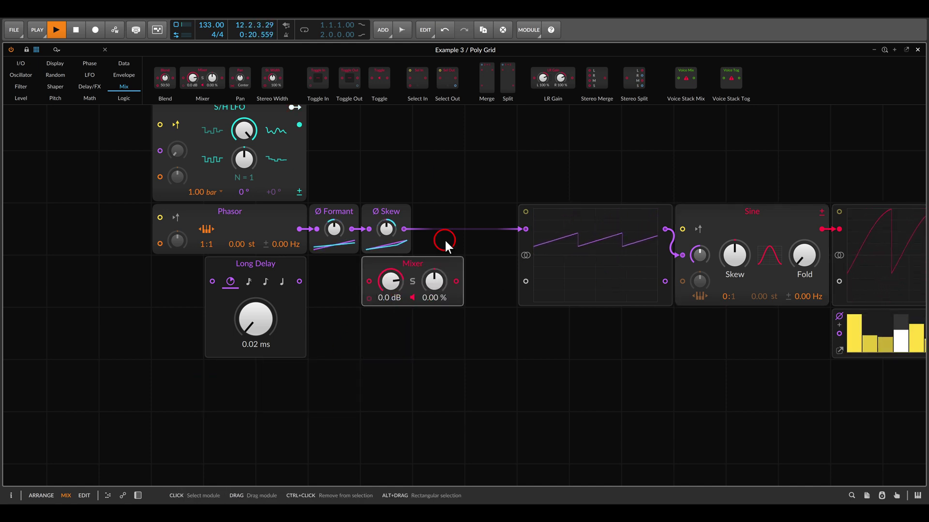
{"action": "left_click_drag", "start_coordinate": [523, 228], "coordinate": [441, 232]}
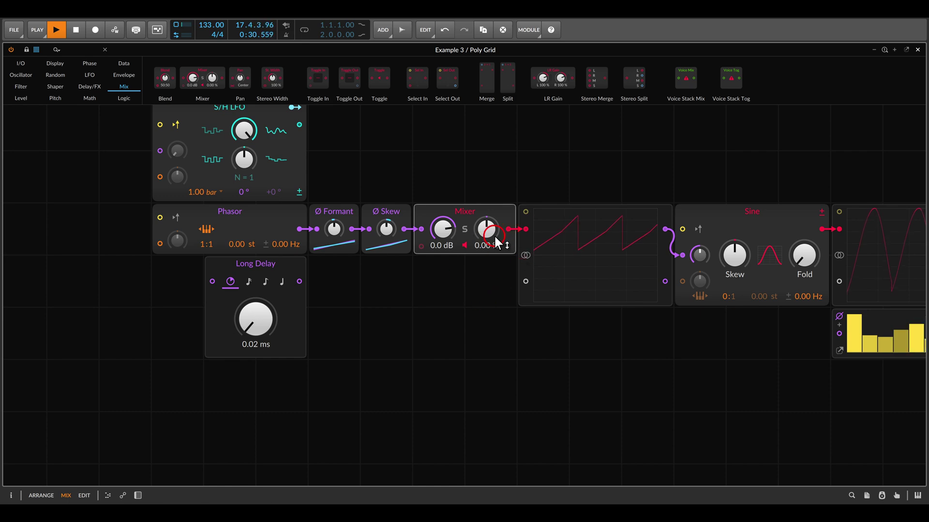
{"action": "left_click_drag", "start_coordinate": [508, 229], "coordinate": [211, 282]}
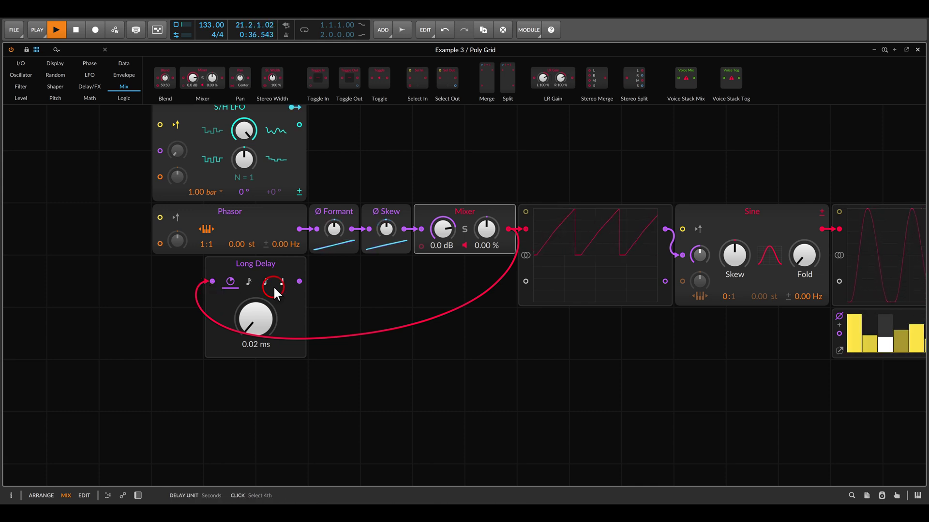
{"action": "left_click_drag", "start_coordinate": [298, 282], "coordinate": [429, 274]}
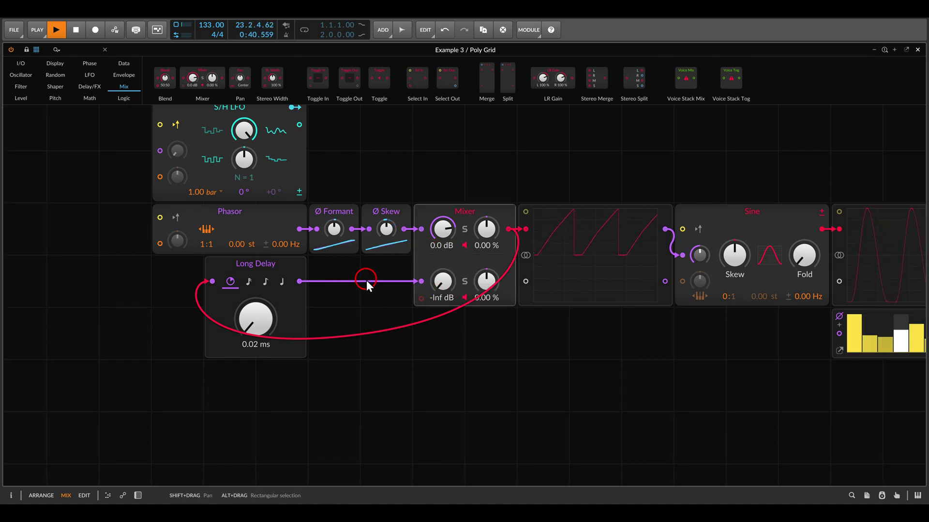
{"action": "left_click_drag", "start_coordinate": [336, 248], "coordinate": [567, 222]}
{"action": "left_click_drag", "start_coordinate": [518, 278], "coordinate": [401, 318]}
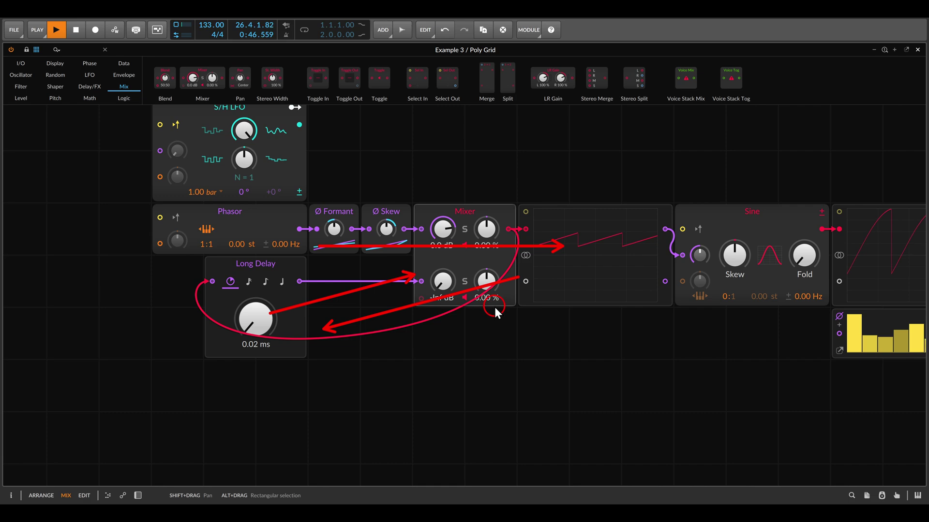
{"action": "key", "text": "Escape"}
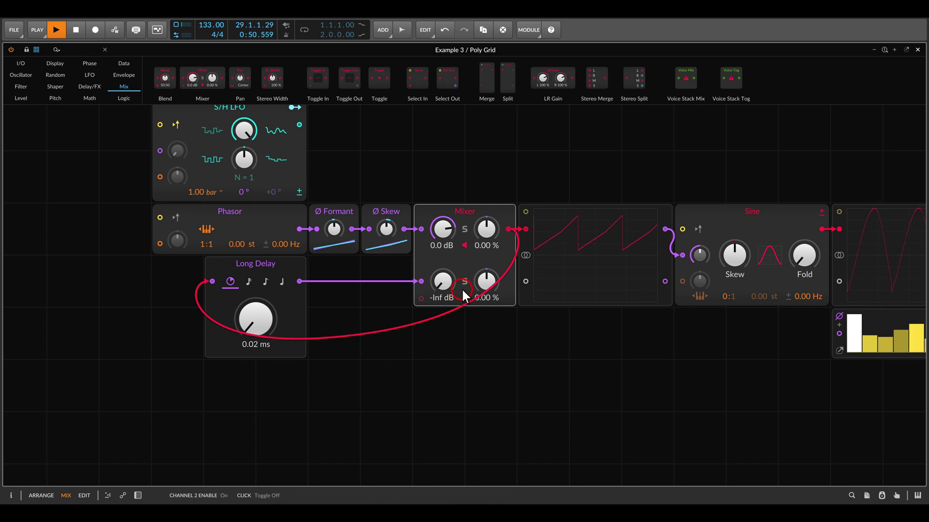
{"action": "left_click_drag", "start_coordinate": [451, 283], "coordinate": [451, 336]}
{"action": "left_click_drag", "start_coordinate": [453, 343], "coordinate": [437, 237]}
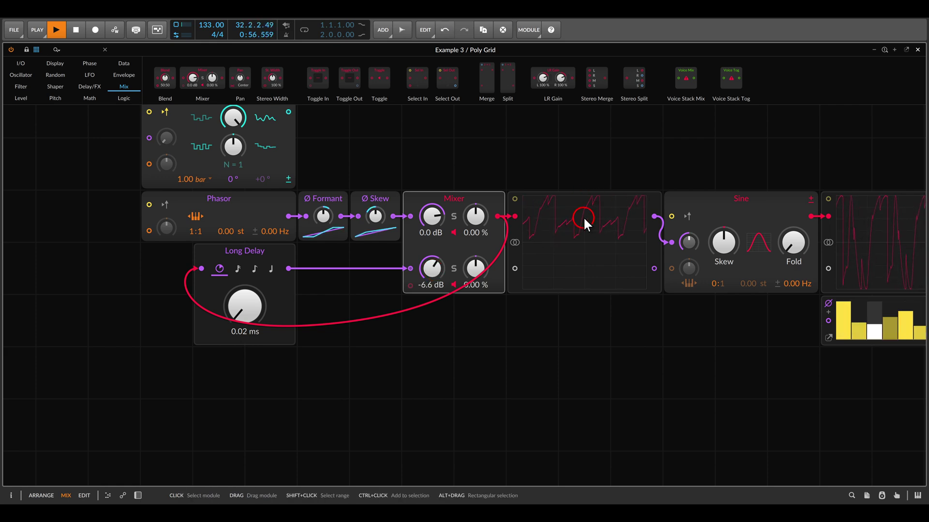
{"action": "scroll", "coordinate": [606, 239], "scroll_direction": "right", "scroll_amount": 5}
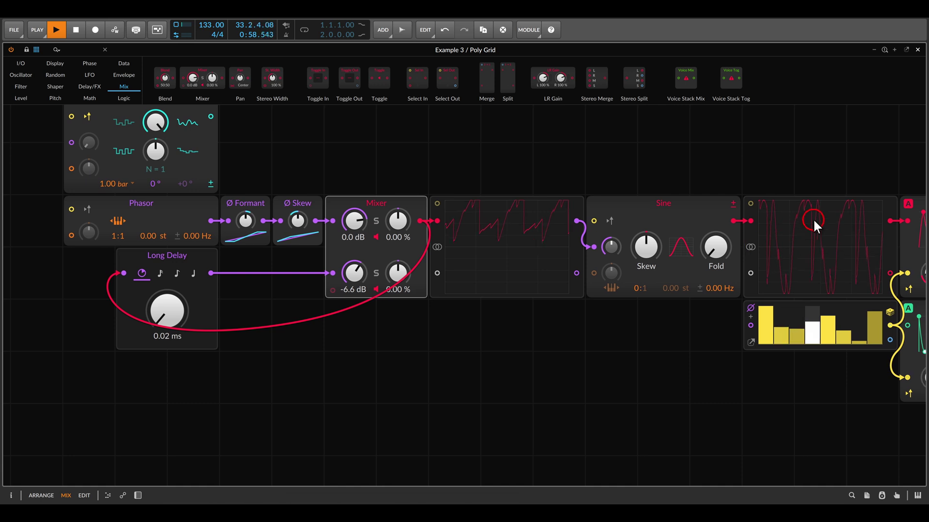
Step: Vary the Mixer's feedback channel level, bring it back to -Inf dB and stop playback
{"action": "mouse_move", "coordinate": [352, 277]}
{"action": "left_mouse_down"}
{"action": "mouse_move", "coordinate": [351, 267]}
{"action": "mouse_move", "coordinate": [352, 283]}
{"action": "left_mouse_up"}
{"action": "left_click", "coordinate": [269, 292]}
{"action": "mouse_move", "coordinate": [358, 274]}
{"action": "left_mouse_down"}
{"action": "mouse_move", "coordinate": [358, 288]}
{"action": "mouse_move", "coordinate": [360, 274]}
{"action": "left_mouse_up"}
{"action": "key", "text": "space"}
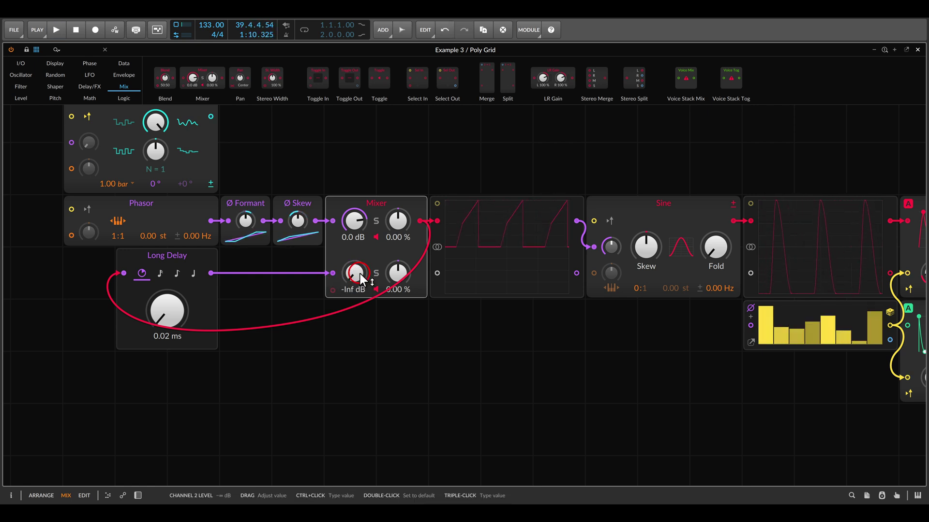
Step: Raise the Attenuate module after the Phase-1 oscillator's scope to 89.5 %
{"action": "left_click_drag", "start_coordinate": [473, 369], "coordinate": [419, 182]}
{"action": "left_click_drag", "start_coordinate": [436, 357], "coordinate": [431, 170]}
{"action": "left_click_drag", "start_coordinate": [439, 290], "coordinate": [483, 145]}
{"action": "left_click_drag", "start_coordinate": [481, 187], "coordinate": [489, 166]}
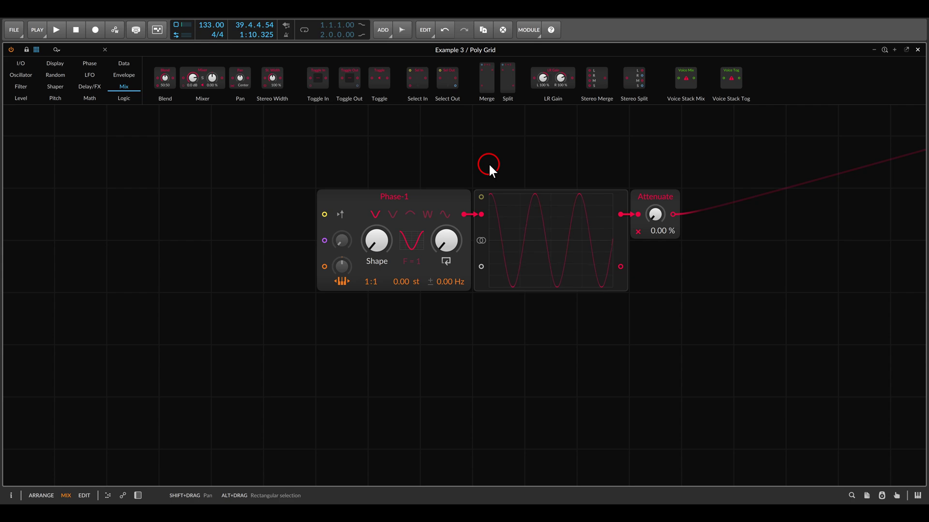
{"action": "mouse_move", "coordinate": [654, 213]}
{"action": "left_mouse_down"}
{"action": "mouse_move", "coordinate": [654, 199]}
{"action": "mouse_move", "coordinate": [654, 212]}
{"action": "left_mouse_up"}
Step: Sweep the Phase-1 oscillator's Shape amount and switch it to the second phase-shaping algorithm
{"action": "left_click_drag", "start_coordinate": [387, 243], "coordinate": [382, 241]}
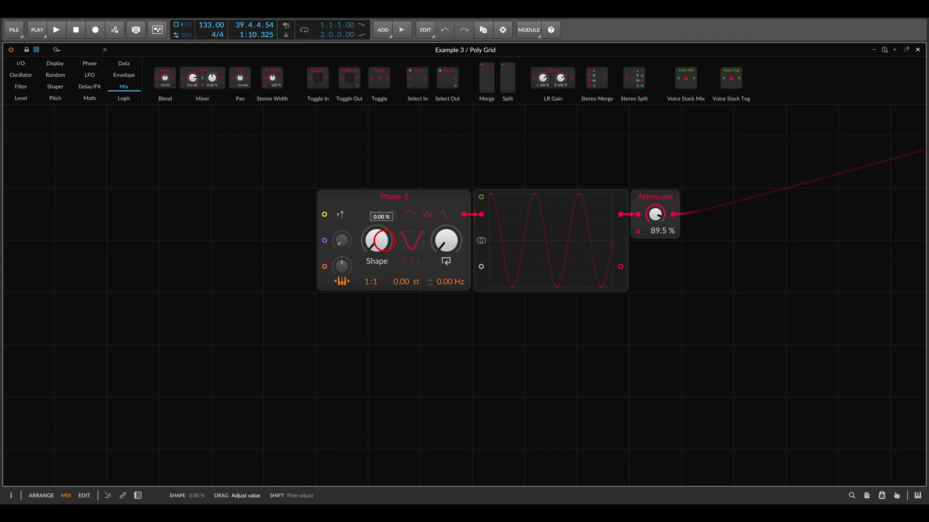
{"action": "left_click_drag", "start_coordinate": [385, 241], "coordinate": [445, 247]}
{"action": "left_click", "coordinate": [397, 212]}
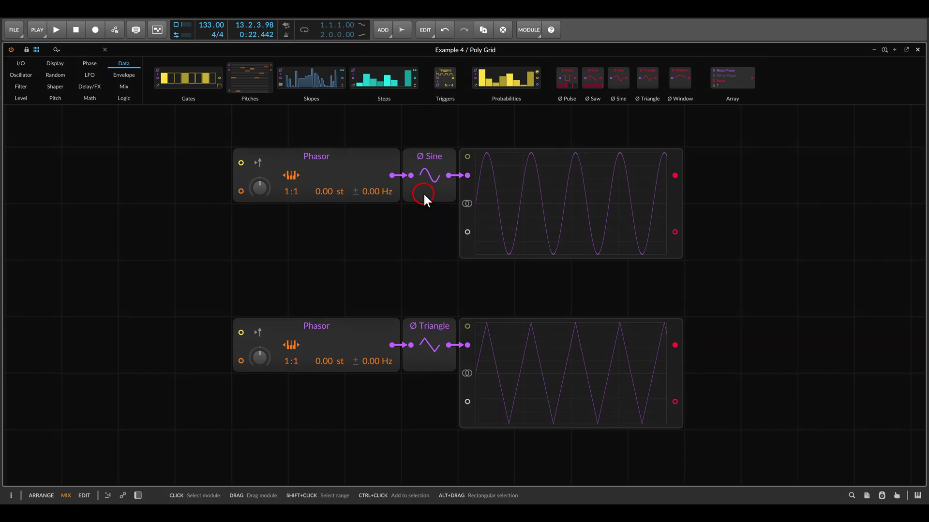
Step: Examine the Example 4 waveforms read out by the Ø Sine, Ø Triangle, Ø Pulse and Ø Saw modules
{"action": "scroll", "coordinate": [423, 193], "scroll_direction": "down", "scroll_amount": 2}
{"action": "scroll", "coordinate": [423, 192], "scroll_direction": "down", "scroll_amount": 8}
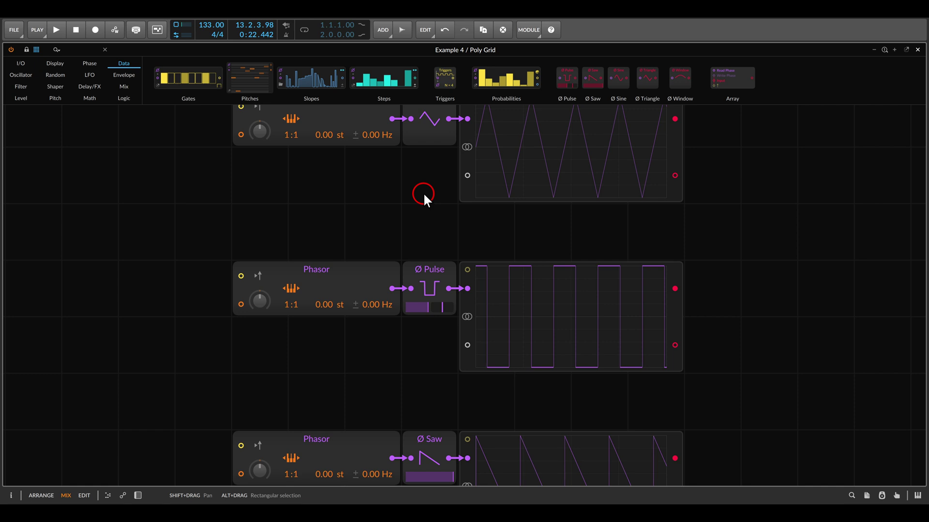
{"action": "left_click_drag", "start_coordinate": [441, 249], "coordinate": [444, 249]}
{"action": "scroll", "coordinate": [428, 260], "scroll_direction": "down", "scroll_amount": 4}
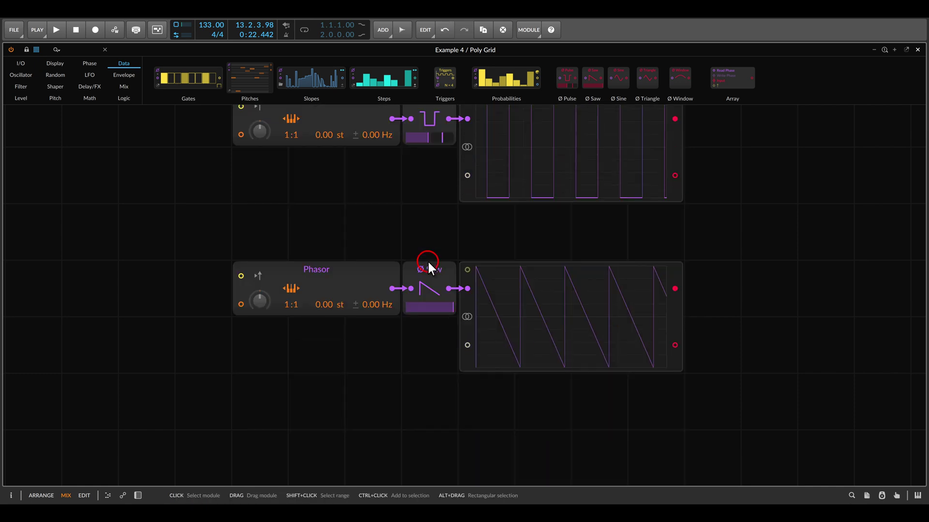
{"action": "scroll", "coordinate": [437, 245], "scroll_direction": "down", "scroll_amount": 3}
Step: Examine the modulated Ø Sine, Ø Triangle and Ø Saw chains in the larger Example 4 patch and play it back
{"action": "left_click_drag", "start_coordinate": [749, 201], "coordinate": [233, 251]}
{"action": "left_click_drag", "start_coordinate": [600, 267], "coordinate": [312, 383]}
{"action": "left_click_drag", "start_coordinate": [372, 206], "coordinate": [422, 317]}
{"action": "left_click_drag", "start_coordinate": [423, 178], "coordinate": [494, 303]}
{"action": "left_click_drag", "start_coordinate": [310, 183], "coordinate": [449, 316]}
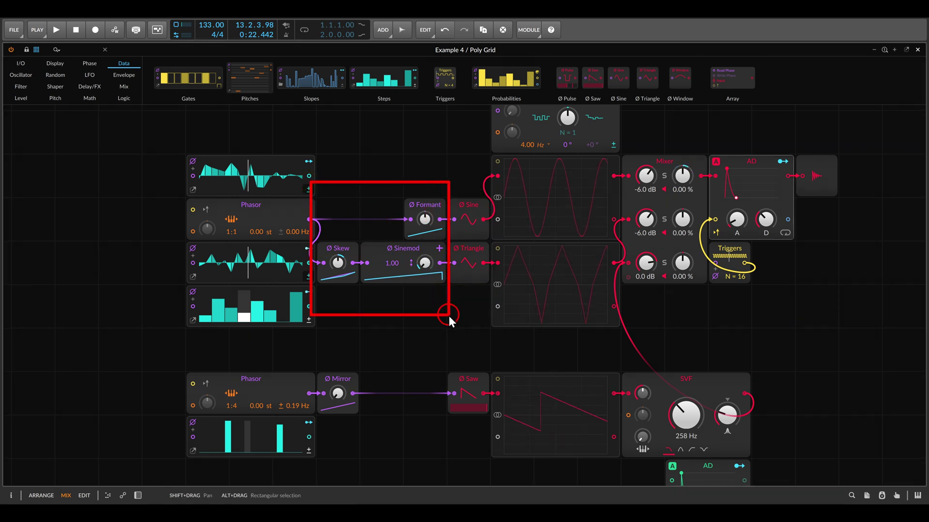
{"action": "scroll", "coordinate": [440, 290], "scroll_direction": "down", "scroll_amount": 2}
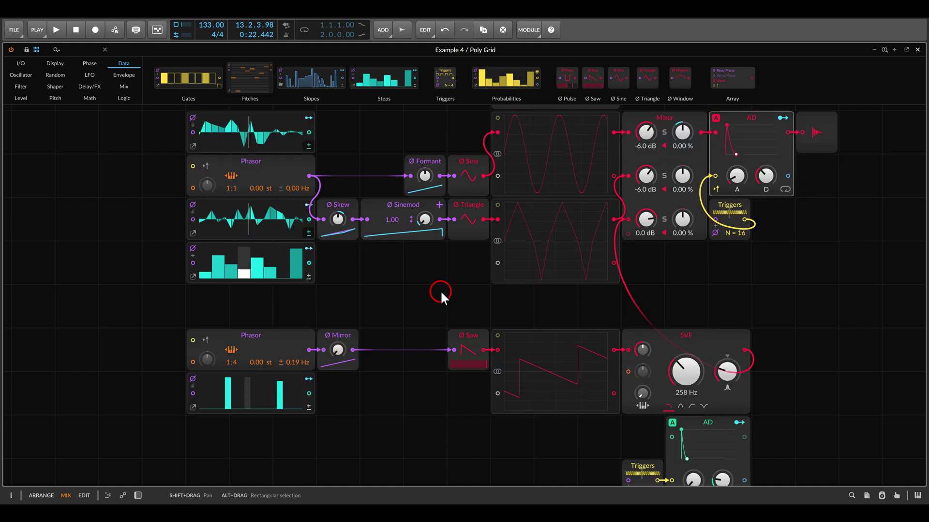
{"action": "scroll", "coordinate": [439, 260], "scroll_direction": "down", "scroll_amount": 2}
{"action": "key", "text": "space"}
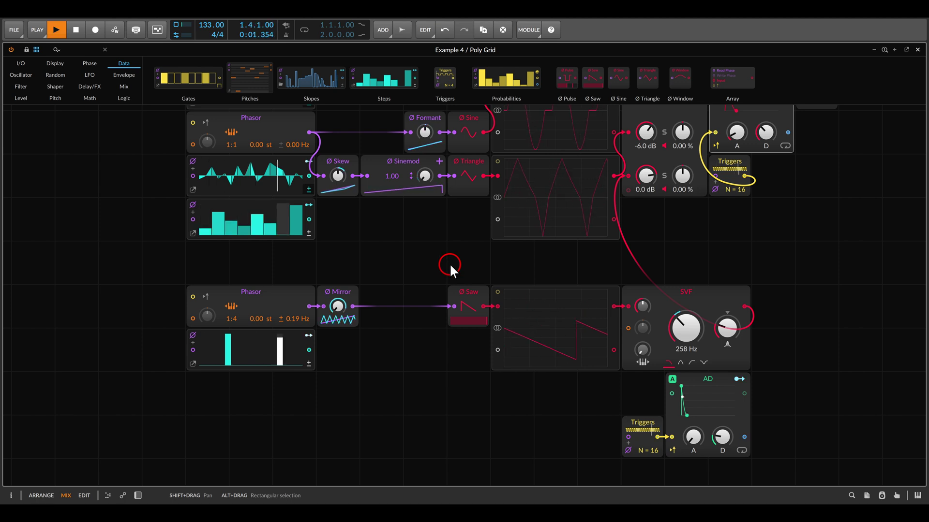
{"action": "scroll", "coordinate": [437, 237], "scroll_direction": "down", "scroll_amount": 3}
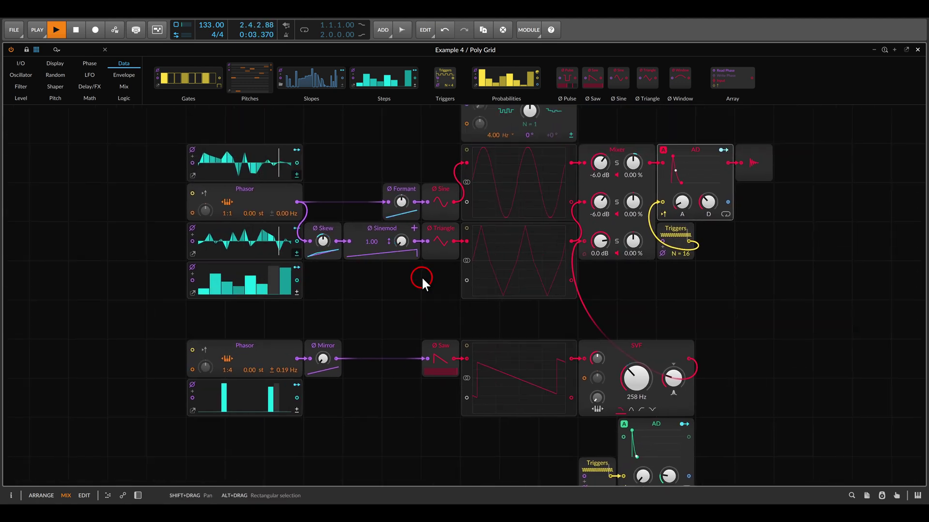
{"action": "scroll", "coordinate": [422, 277], "scroll_direction": "down", "scroll_amount": 3}
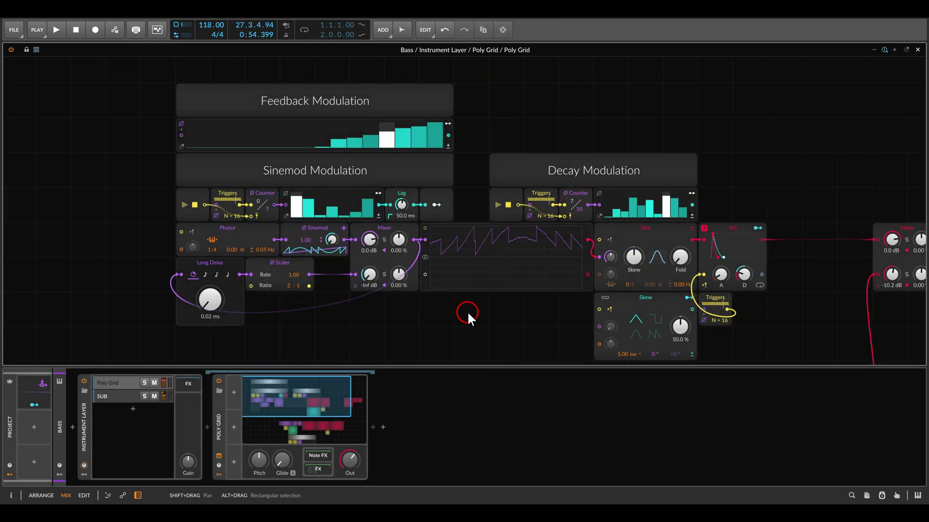
Step: Play the Bass Poly Grid patch and examine its Ø Sinemod feedback chain and the Formant Modulation section
{"action": "left_click_drag", "start_coordinate": [468, 312], "coordinate": [449, 304]}
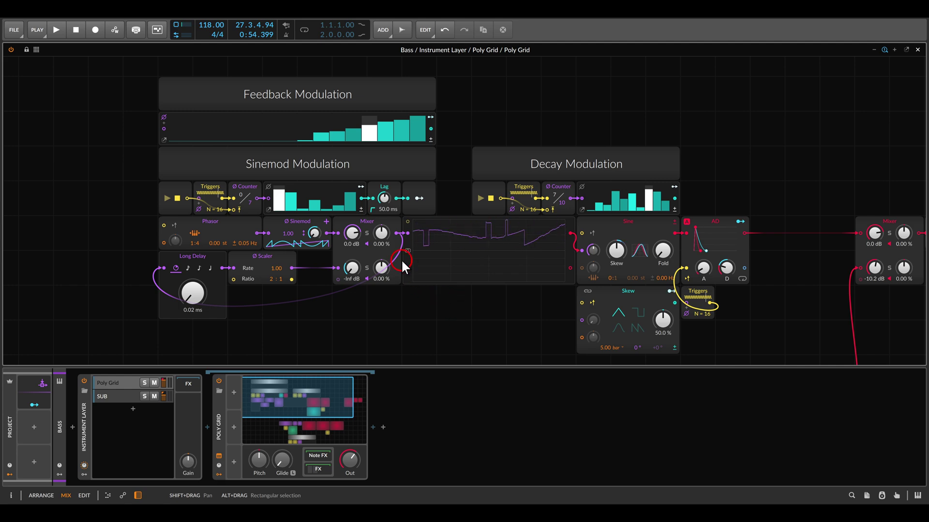
{"action": "mouse_move", "coordinate": [163, 246]}
{"action": "left_mouse_down"}
{"action": "mouse_move", "coordinate": [369, 327]}
{"action": "mouse_move", "coordinate": [345, 328]}
{"action": "left_mouse_up"}
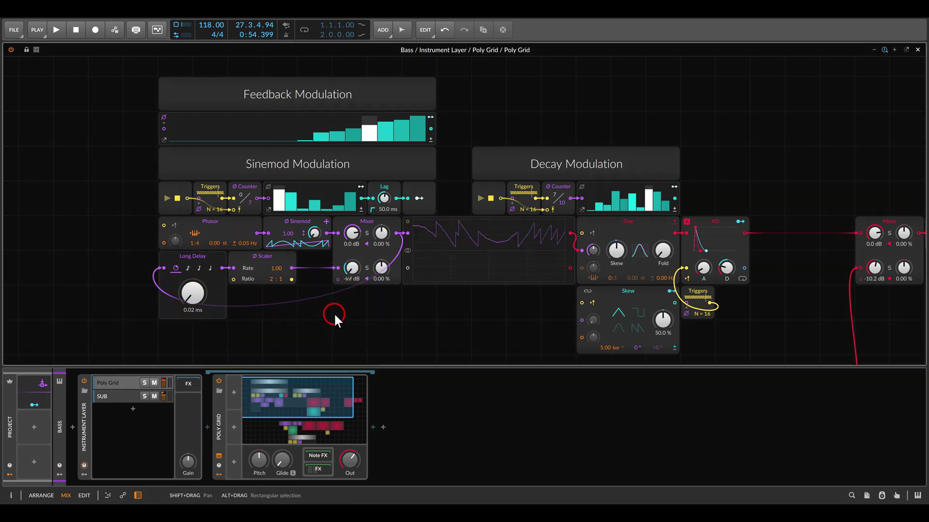
{"action": "key", "text": "space"}
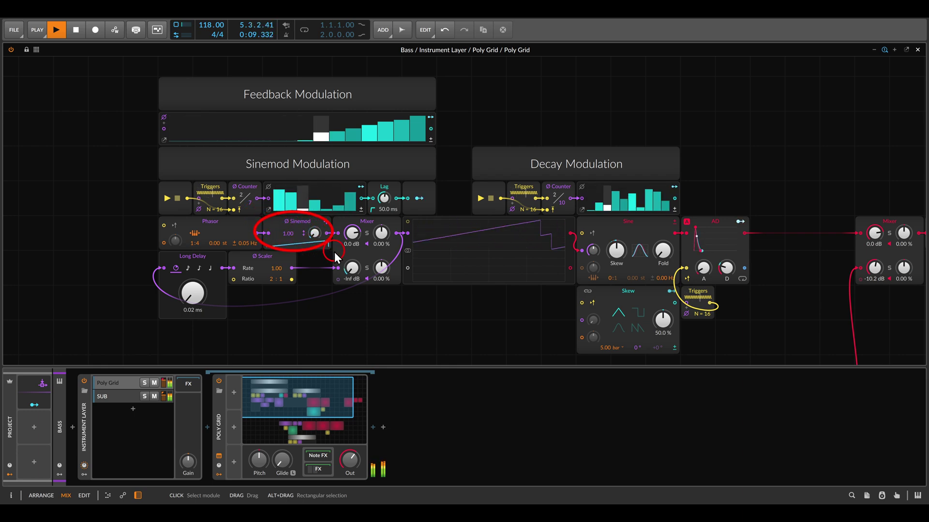
{"action": "scroll", "coordinate": [548, 263], "scroll_direction": "down", "scroll_amount": 5}
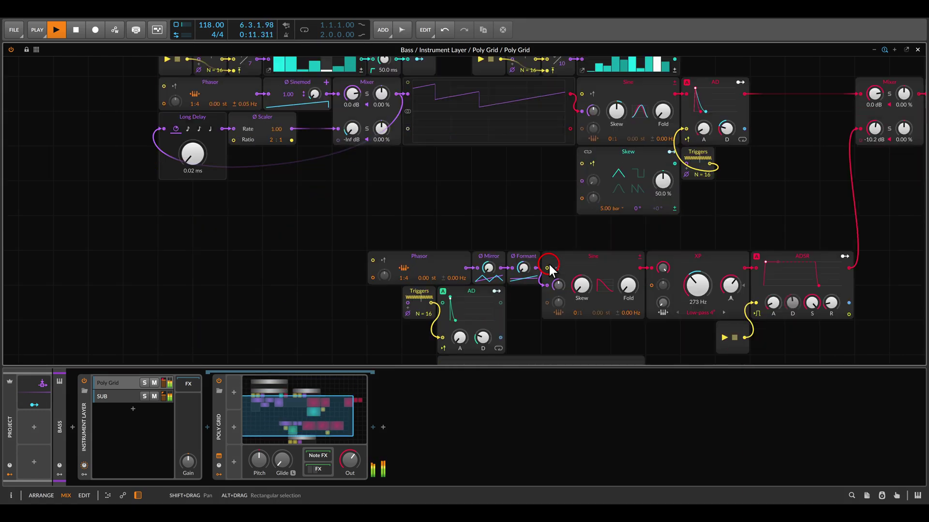
{"action": "left_click_drag", "start_coordinate": [553, 266], "coordinate": [464, 238]}
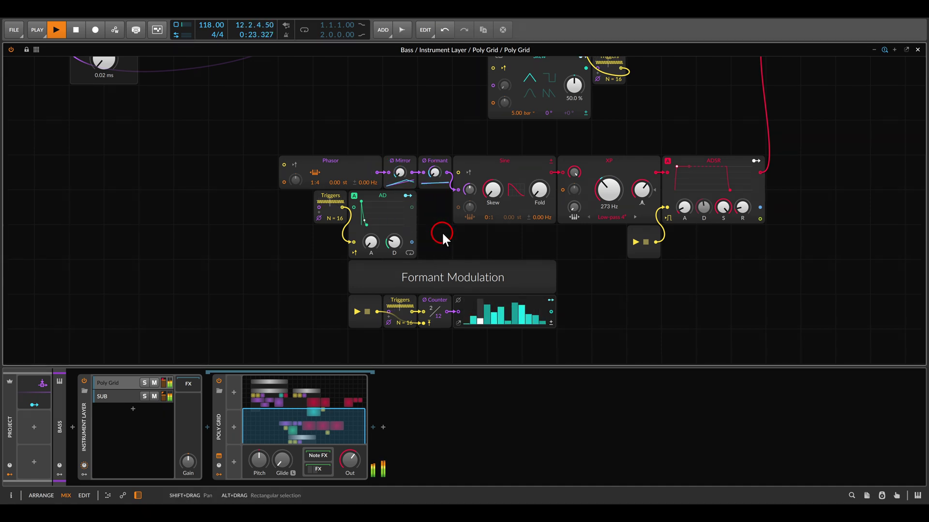
Step: Close the Bass grid editor and launch the ARP track's clip in Scene 1
{"action": "key", "text": "Escape"}
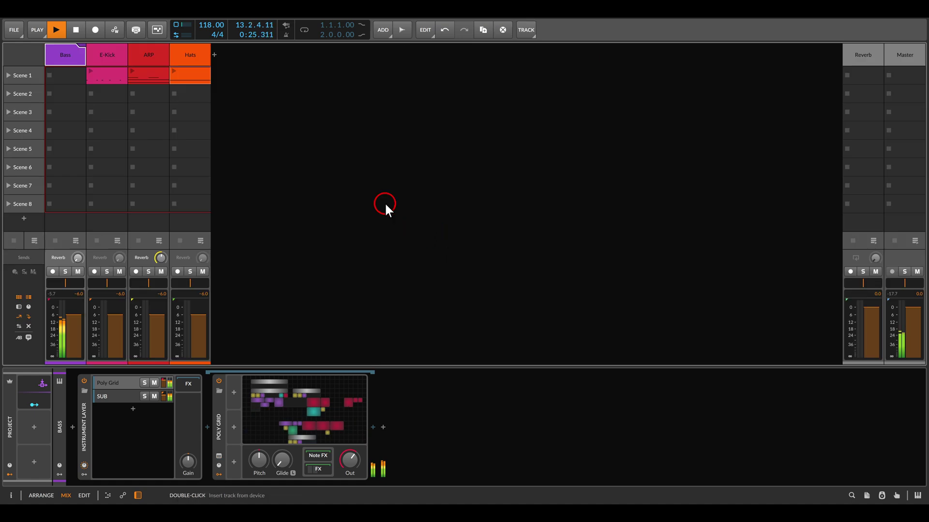
{"action": "left_click", "coordinate": [99, 53]}
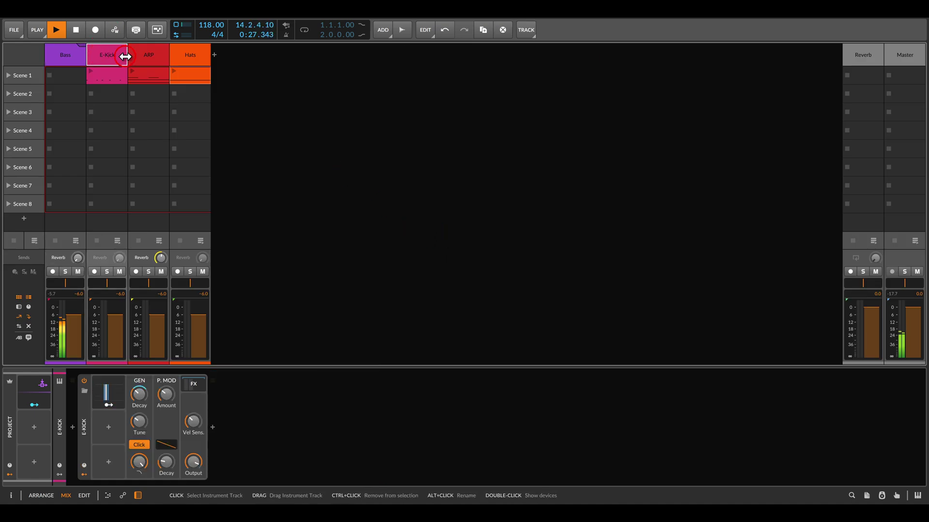
{"action": "left_click", "coordinate": [146, 56]}
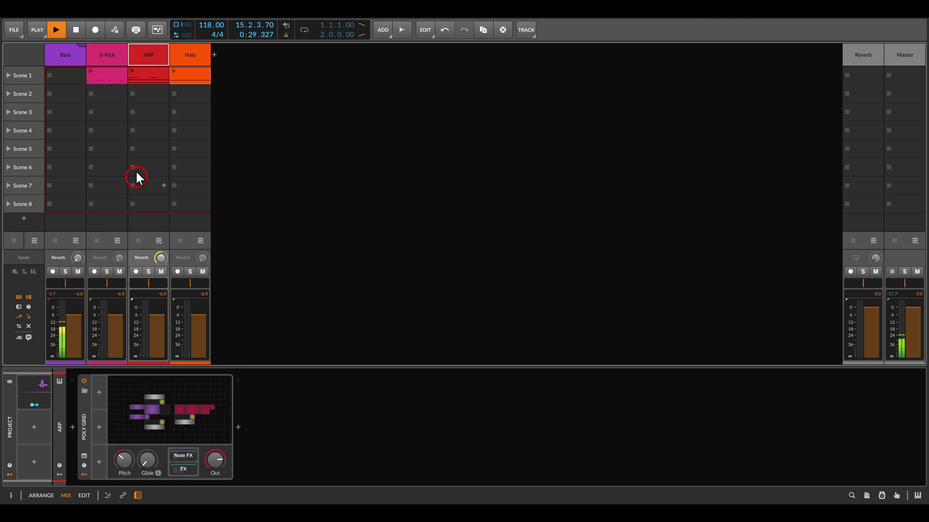
{"action": "left_click", "coordinate": [131, 71]}
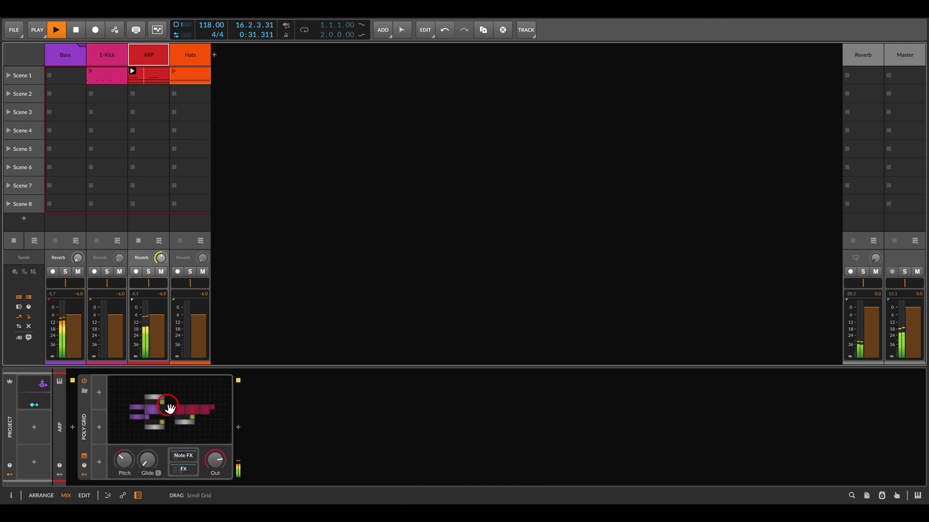
Step: Open the ARP track's Poly Grid and examine the Mod Delay module's feedback control in the phasor chain
{"action": "left_click", "coordinate": [166, 411]}
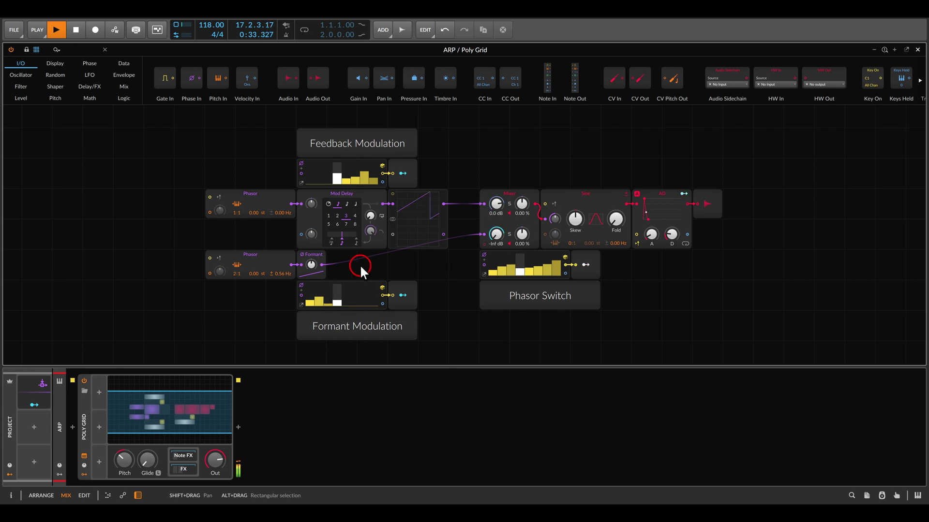
{"action": "scroll", "coordinate": [304, 223], "scroll_direction": "up", "scroll_amount": 2}
{"action": "left_click_drag", "start_coordinate": [279, 168], "coordinate": [365, 227]}
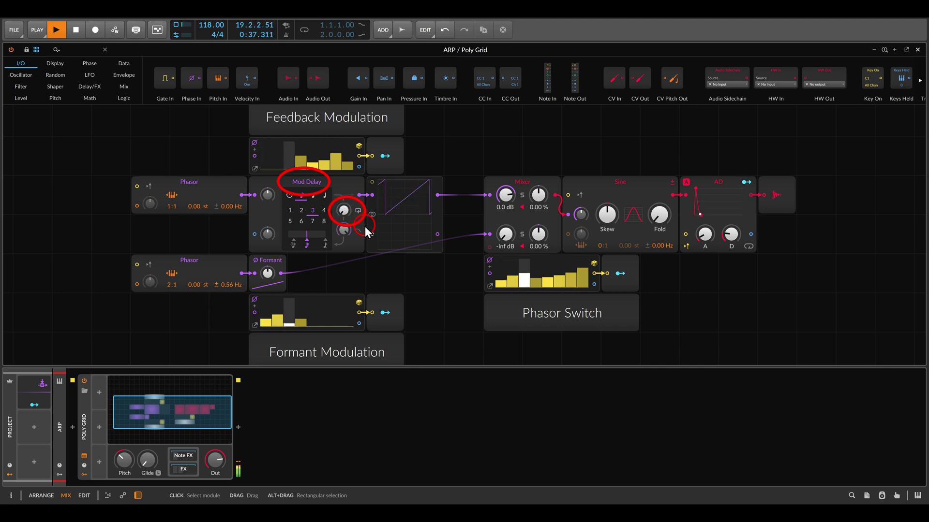
{"action": "key", "text": "Escape"}
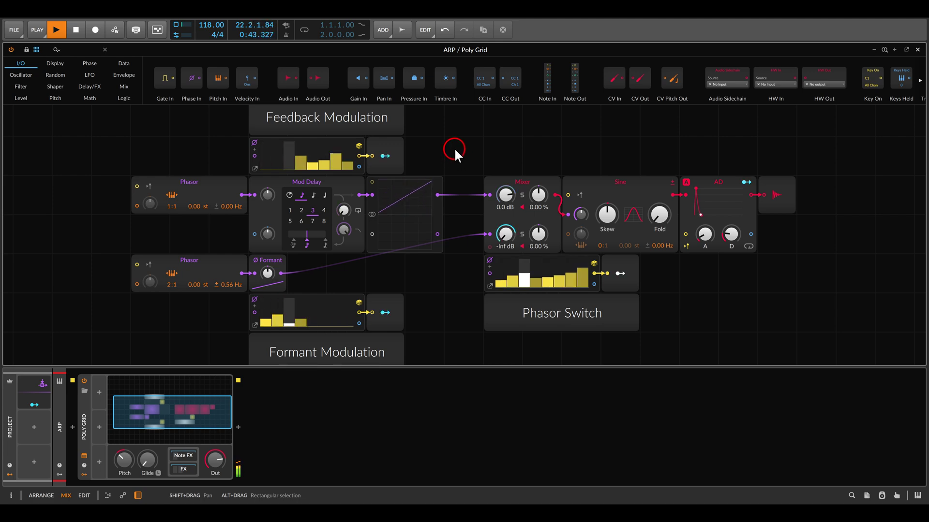
Step: Solo the ARP track and examine the Formant Modulation and Phasor Switch sections of its Poly Grid patch during playback
{"action": "key", "text": "Escape"}
{"action": "left_click", "coordinate": [147, 271]}
{"action": "left_click", "coordinate": [165, 404]}
{"action": "left_click_drag", "start_coordinate": [433, 256], "coordinate": [434, 222]}
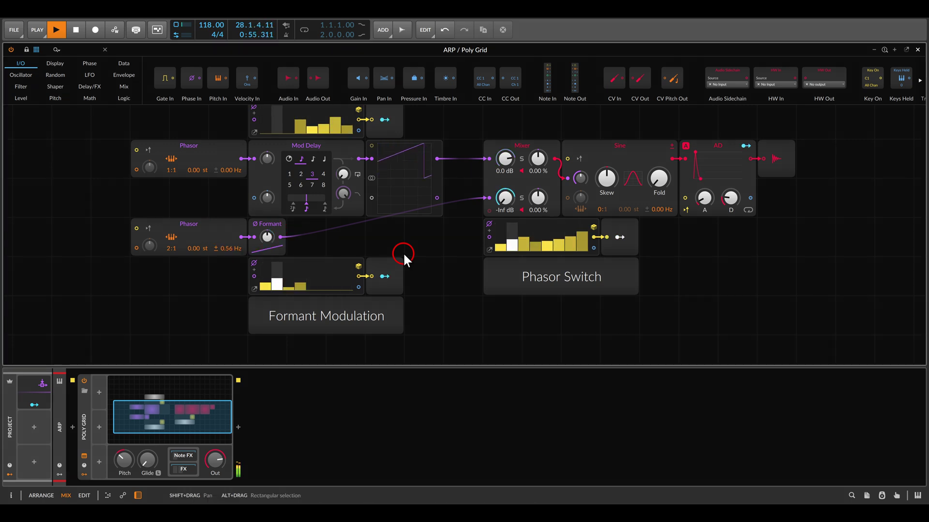
Step: Close the ARP grid editor, unsolo the track, and launch the E-Kick and Hats clips in Scene 1
{"action": "key", "text": "Escape"}
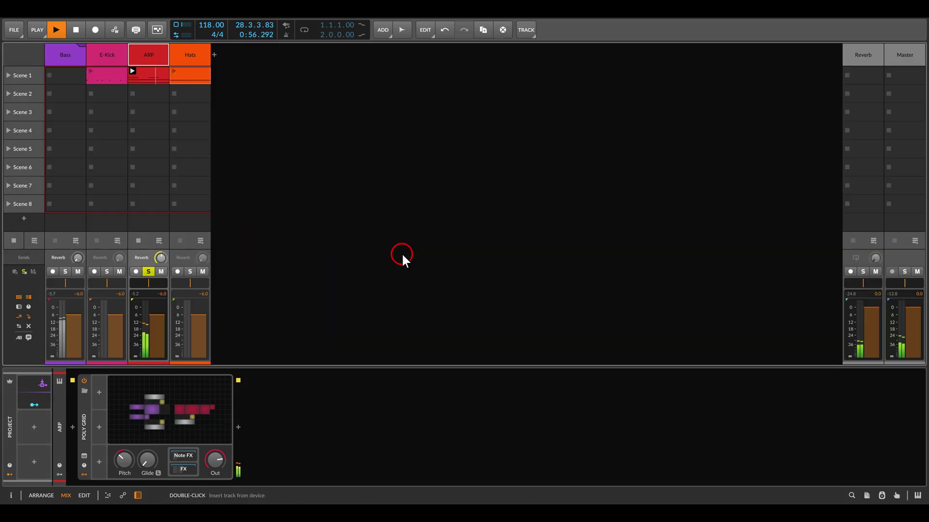
{"action": "left_click", "coordinate": [147, 271]}
{"action": "left_click", "coordinate": [91, 71]}
{"action": "left_click", "coordinate": [187, 70]}
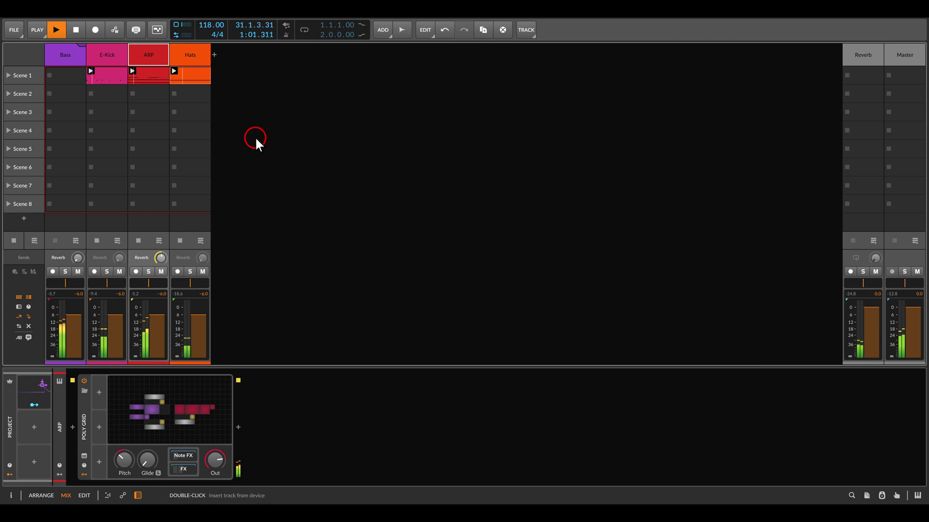
Step: Open the Poly Grid inside the Bass track's Instrument Layer and view its whole patch while the full track plays
{"action": "left_click", "coordinate": [72, 54]}
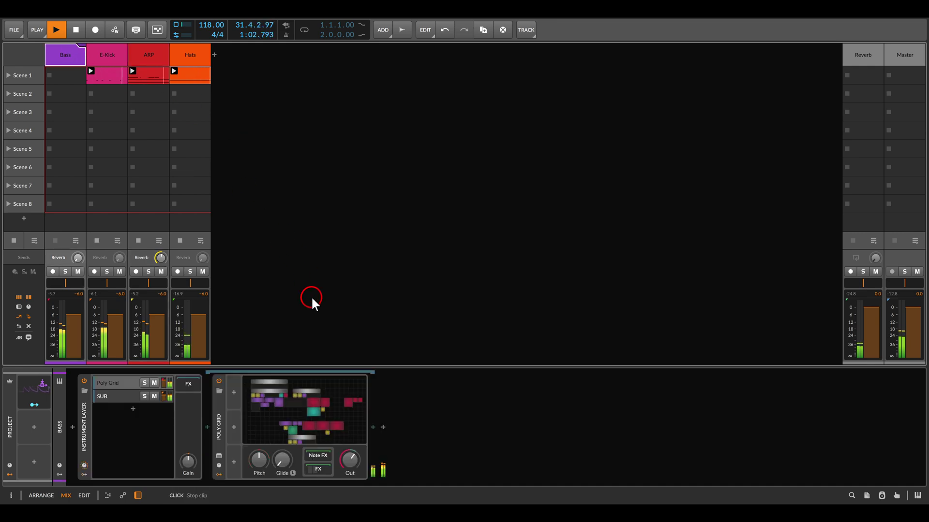
{"action": "left_click", "coordinate": [301, 409]}
{"action": "left_click_drag", "start_coordinate": [395, 213], "coordinate": [423, 225]}
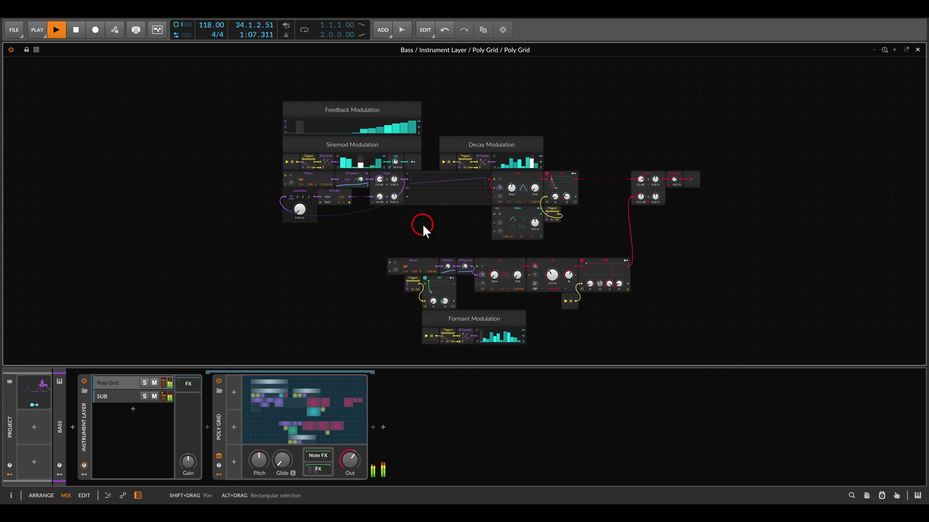